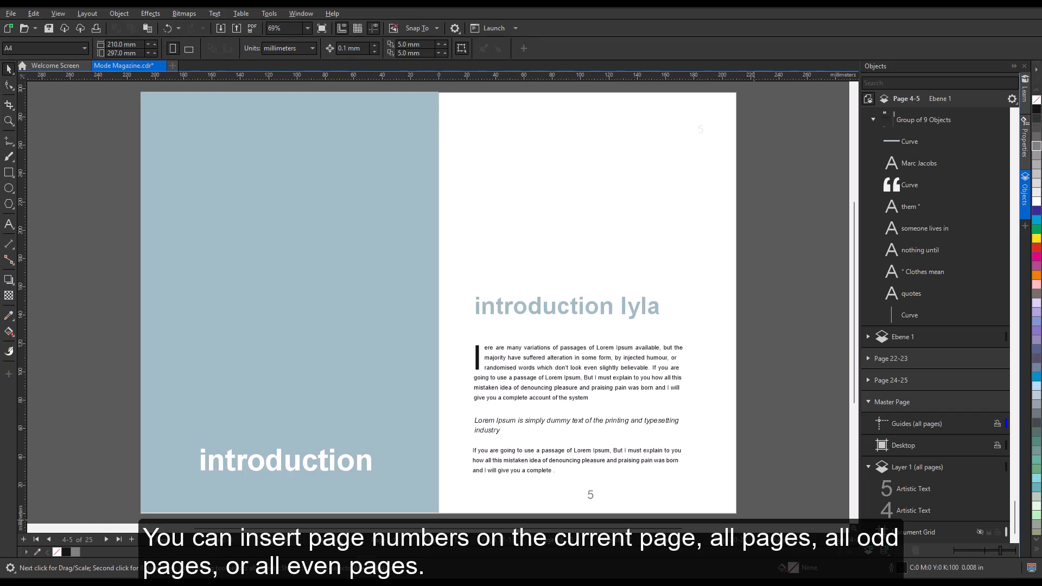
Browse the spreads from pages 6-7 through 12-13 to check the page numbers at the foot of each page.
left_click(338, 538)
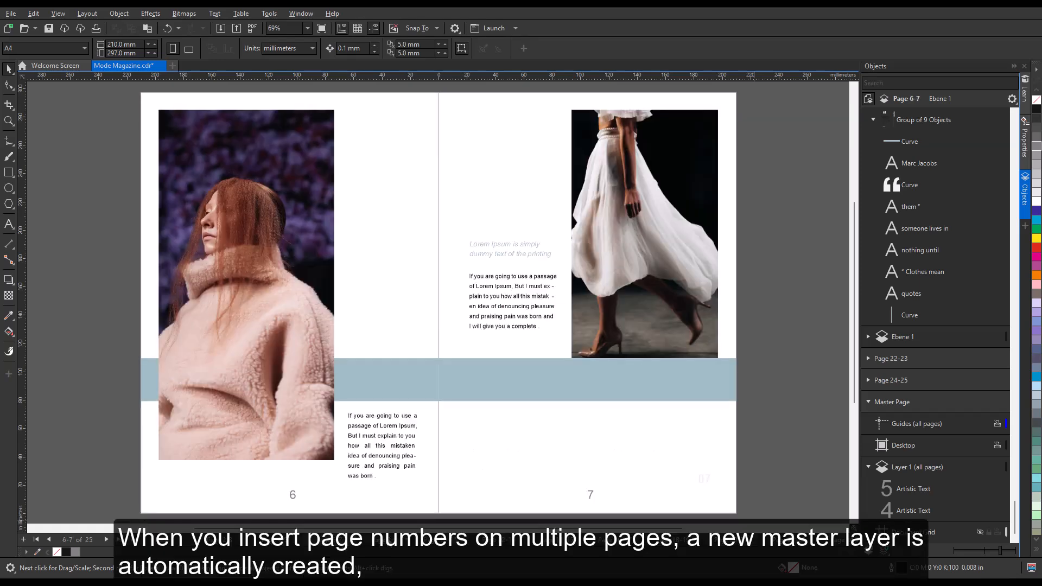
key("Page_Down")
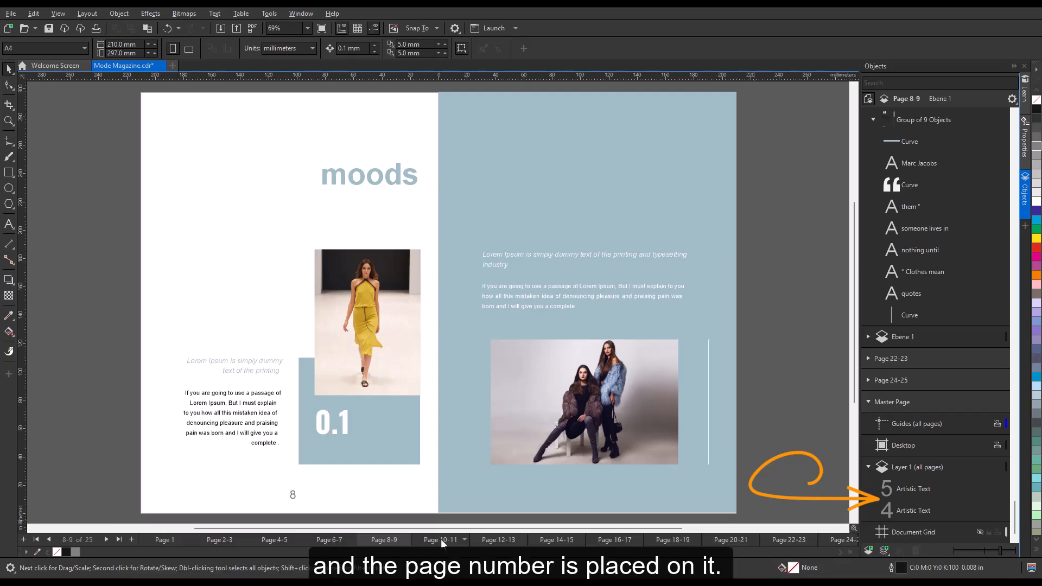
left_click(441, 539)
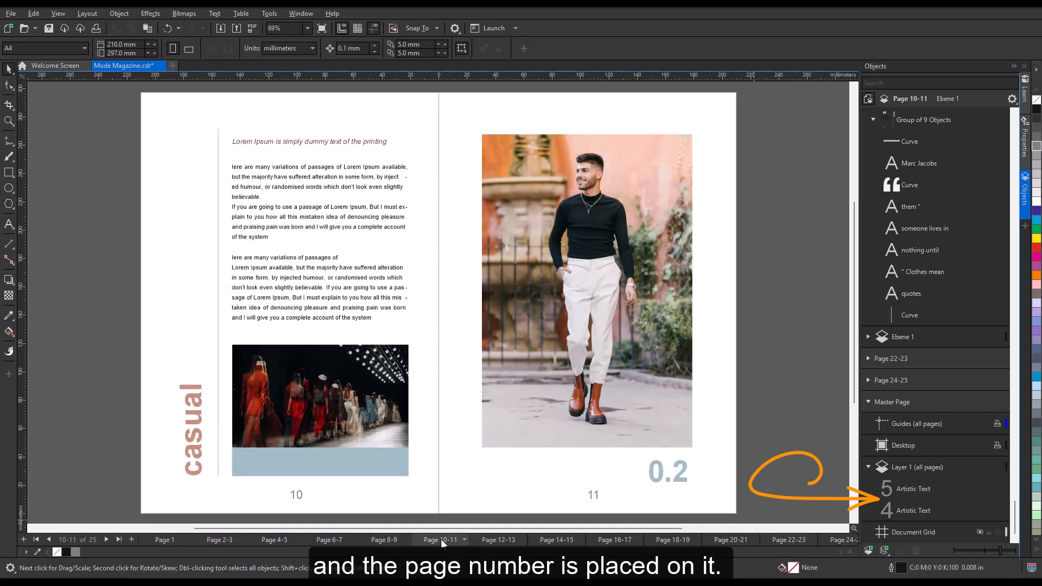
left_click(510, 540)
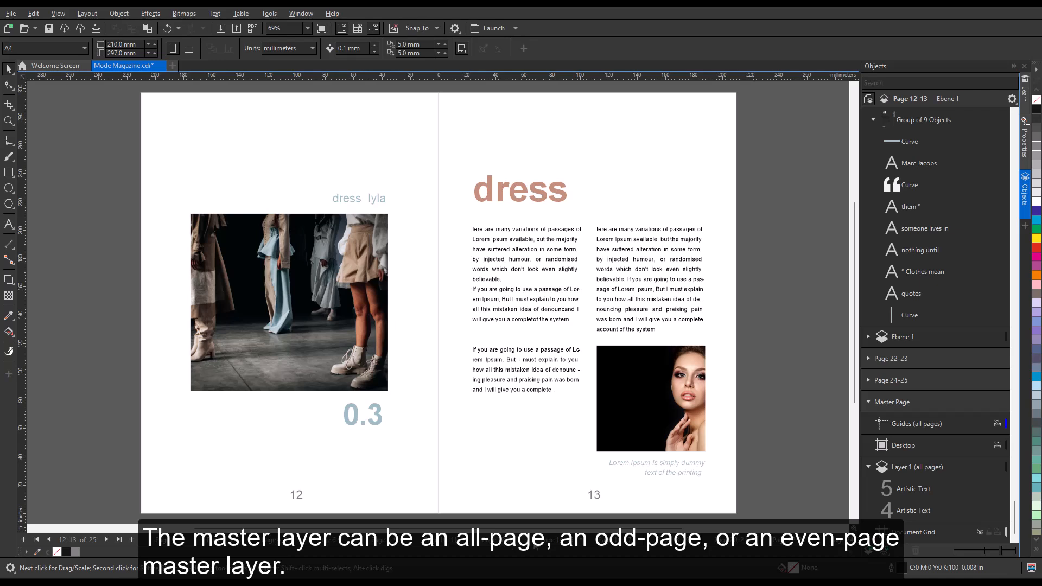
left_click(574, 544)
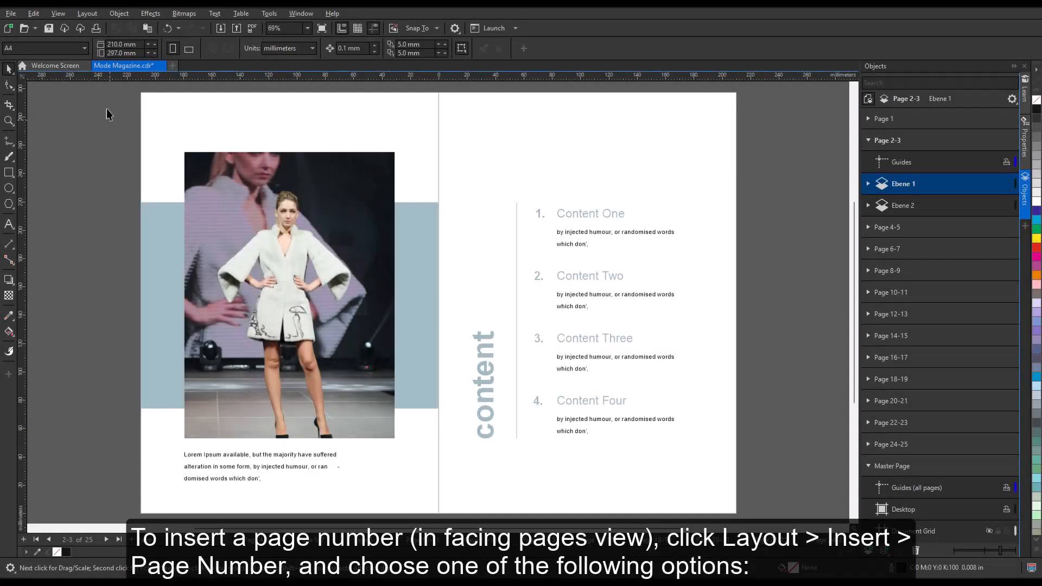
Insert page numbers on all pages of the facing-pages magazine and undo that insertion.
left_click(87, 14)
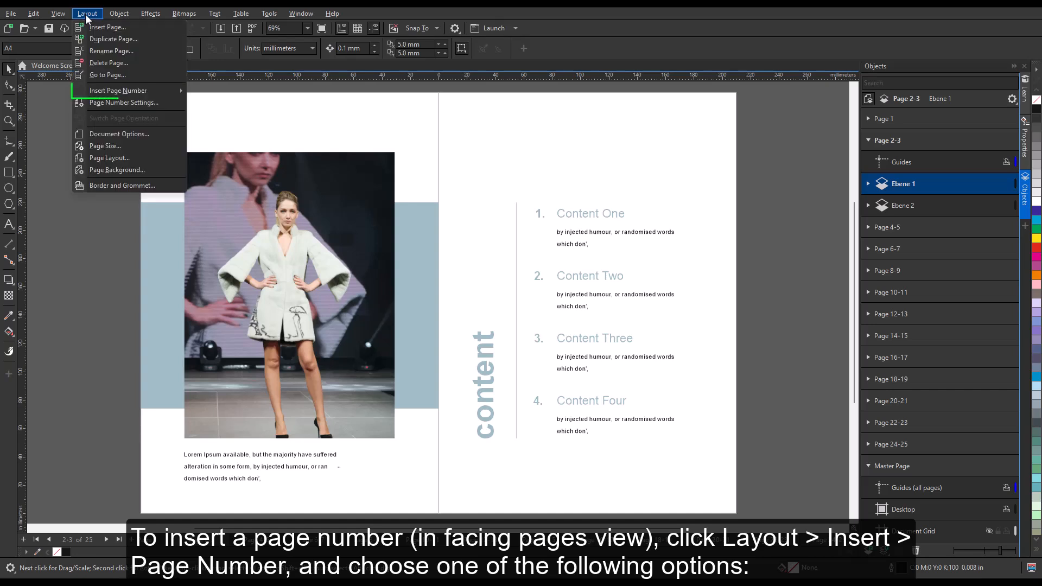
mouse_move(105, 90)
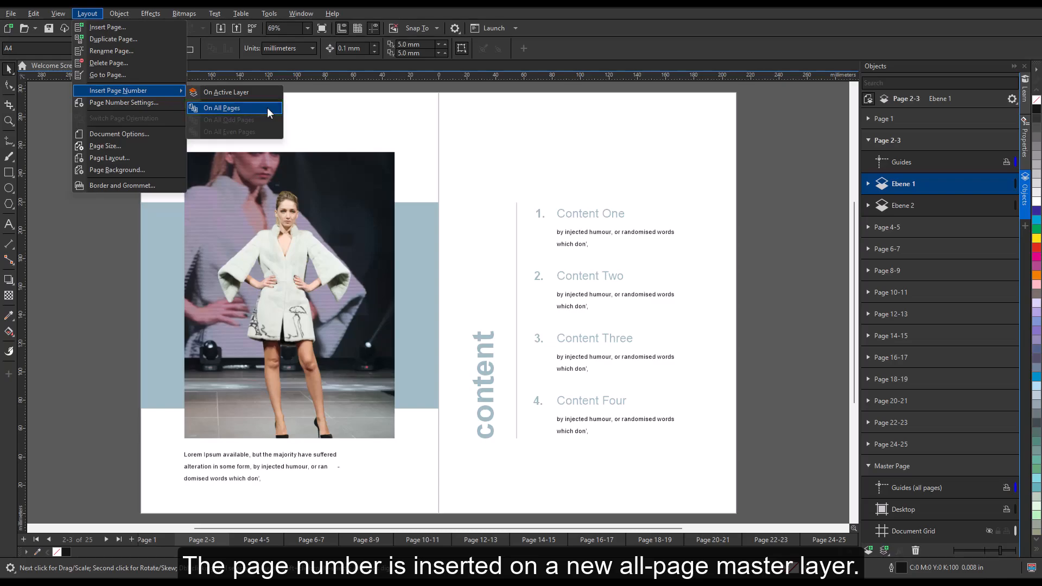
left_click(268, 110)
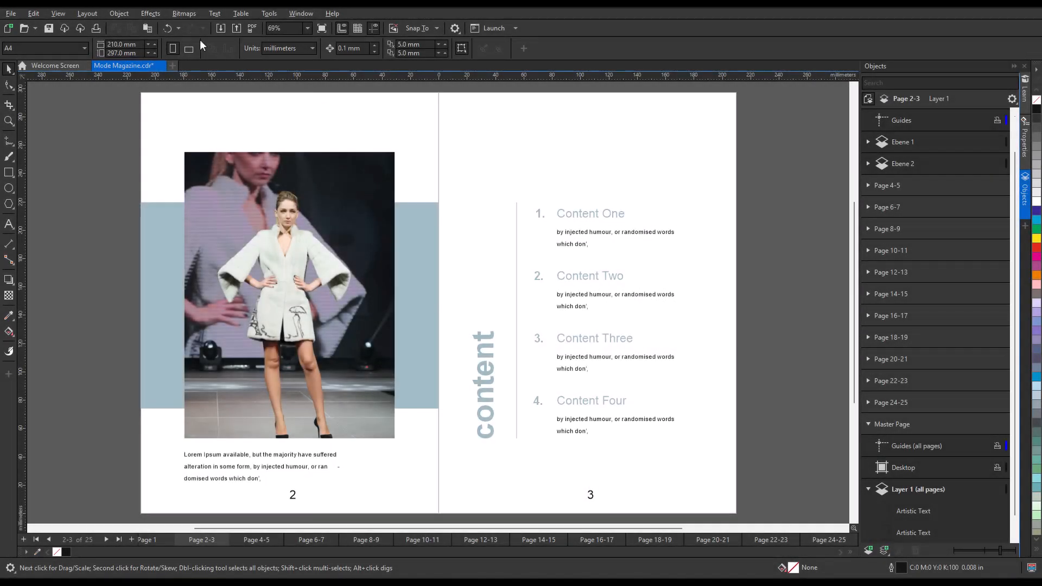
left_click(178, 28)
left_click(182, 47)
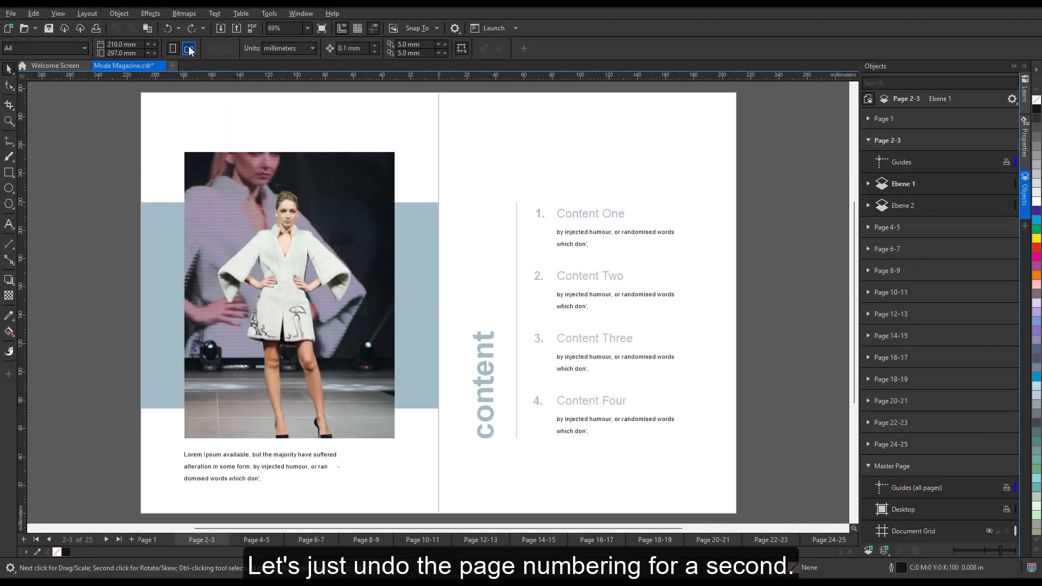
Turn off facing pages in the document's page layout to work in single-page view.
left_click(88, 14)
left_click(109, 157)
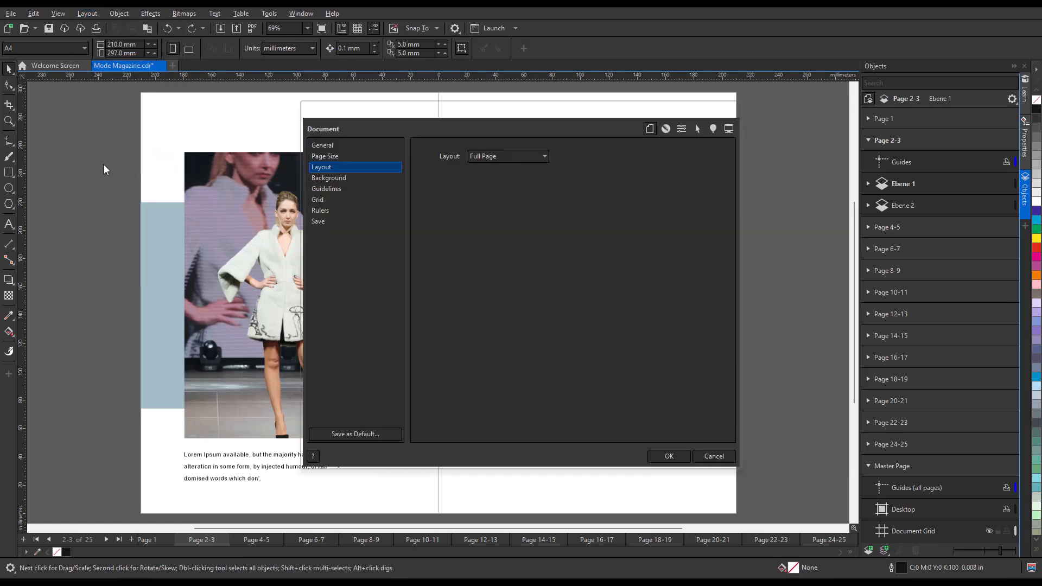
left_click(432, 231)
left_click(667, 456)
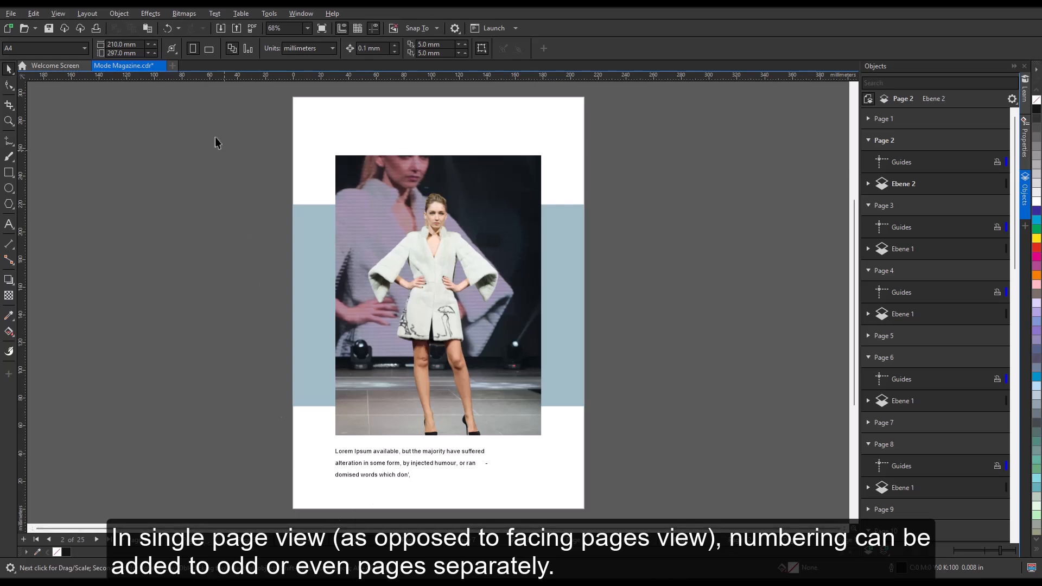
left_click(89, 15)
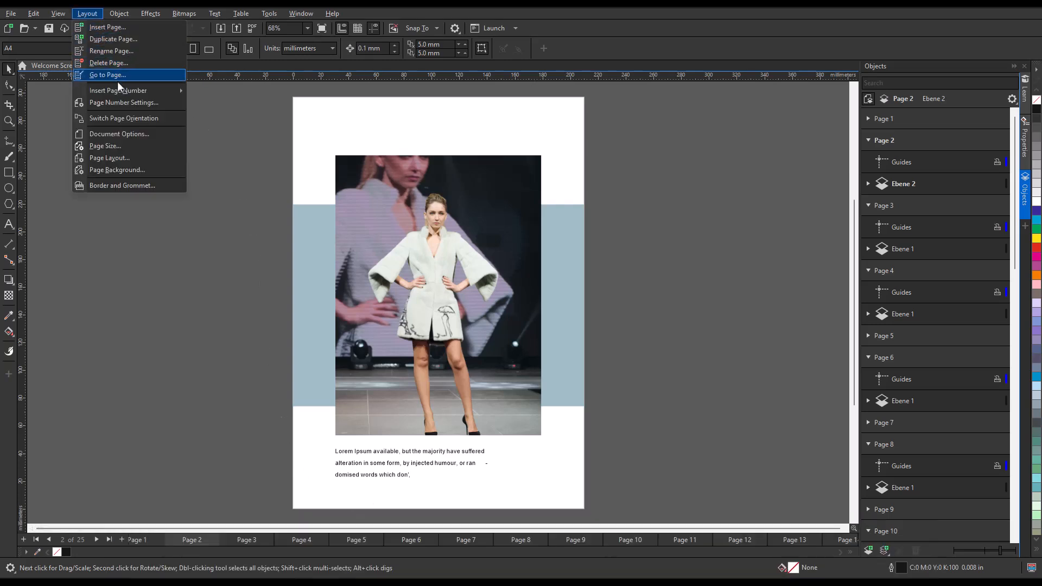
mouse_move(115, 89)
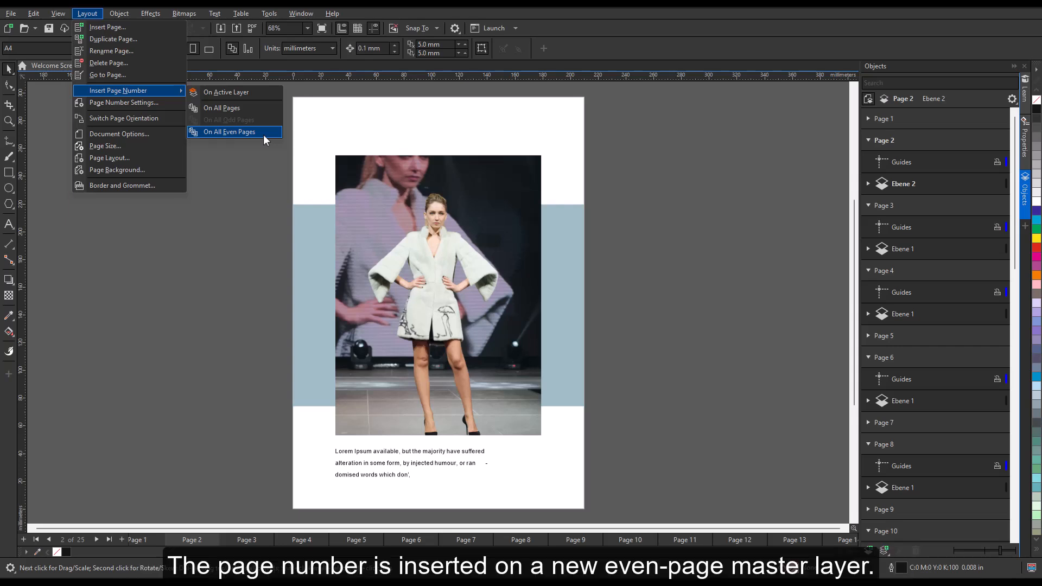
left_click(239, 391)
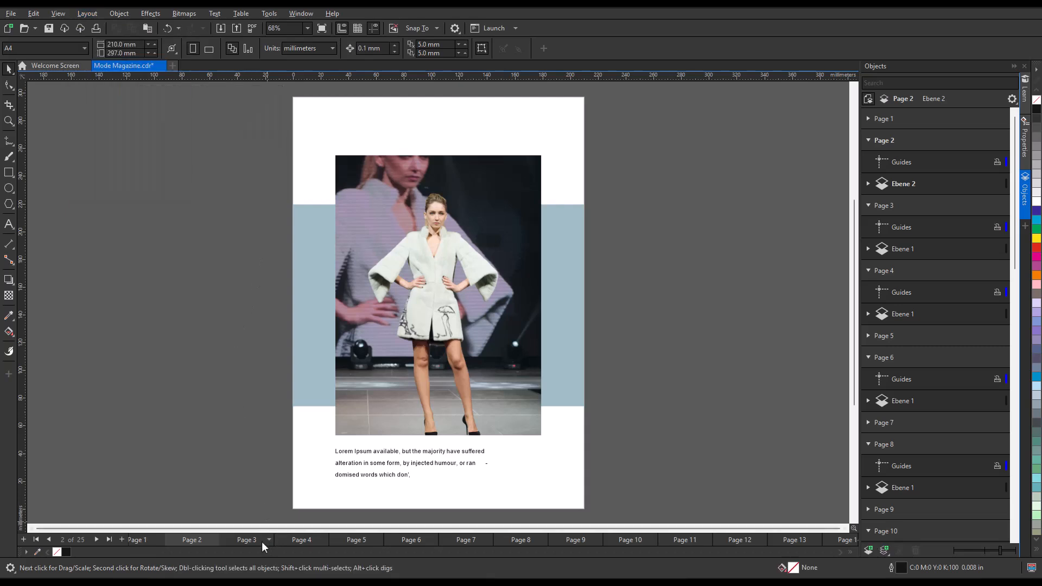
Insert page numbers on all odd pages, starting from page 3, and deselect the inserted number.
left_click(255, 541)
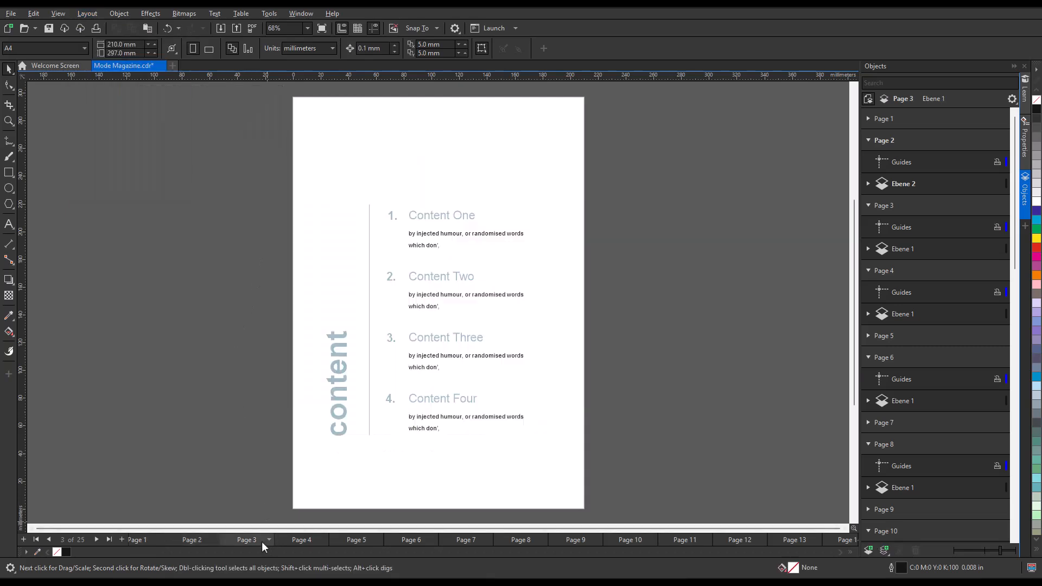
left_click(87, 13)
left_click(111, 89)
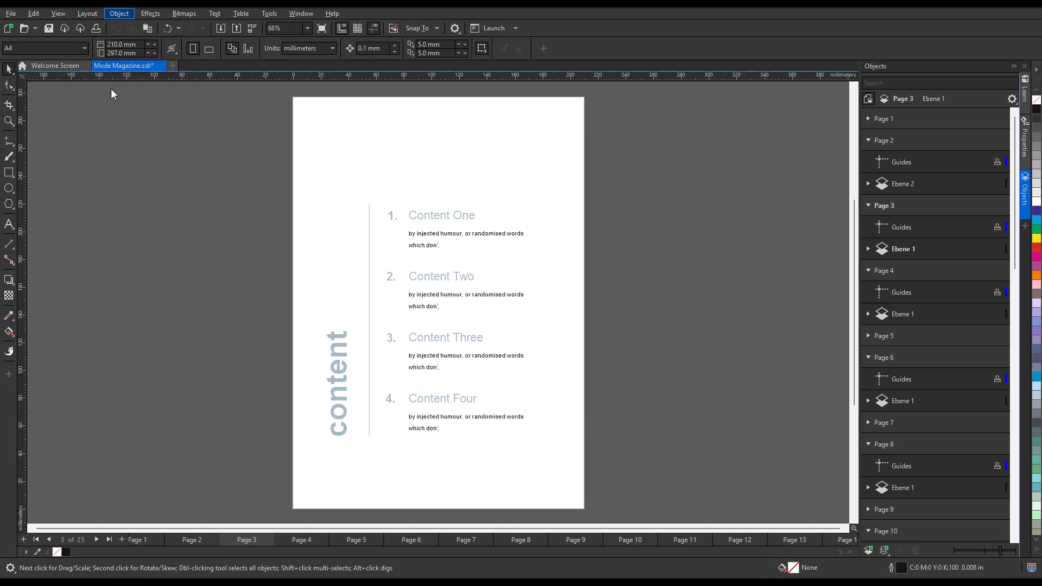
left_click(87, 14)
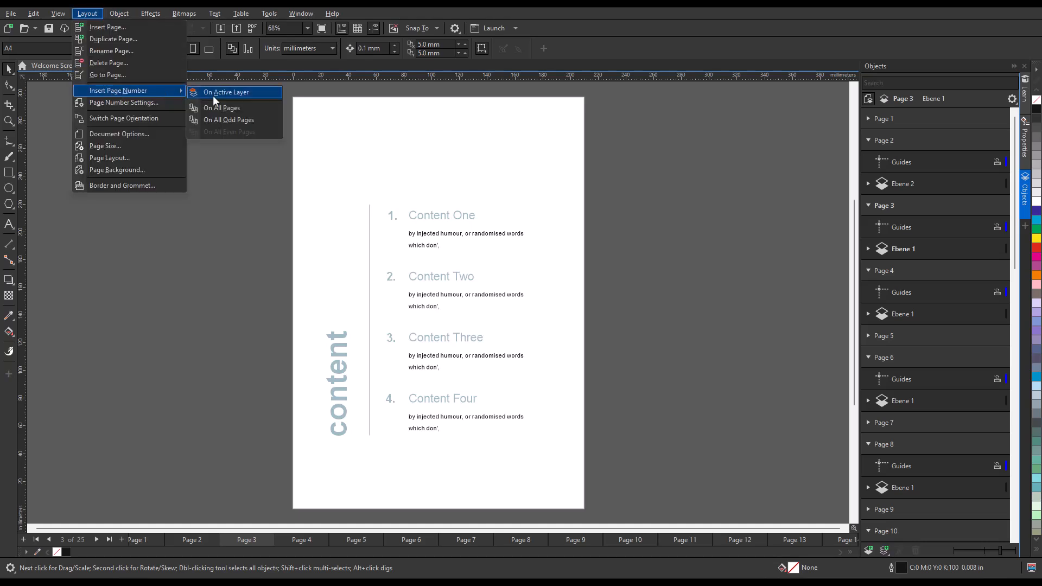
left_click(257, 120)
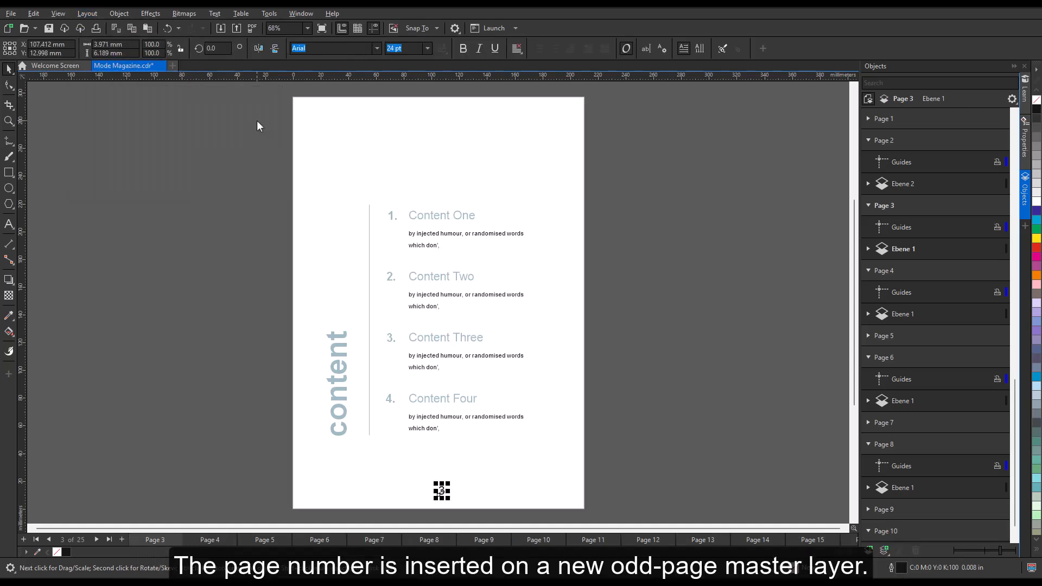
left_click(242, 361)
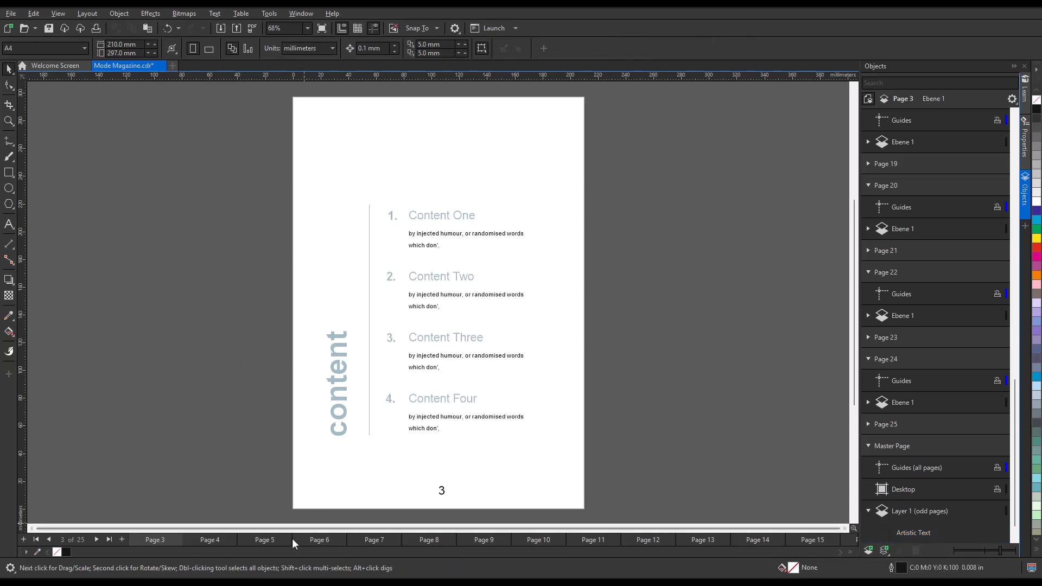
Go to page 7, expand its layers in the object list and show master layers on pages.
left_click(210, 540)
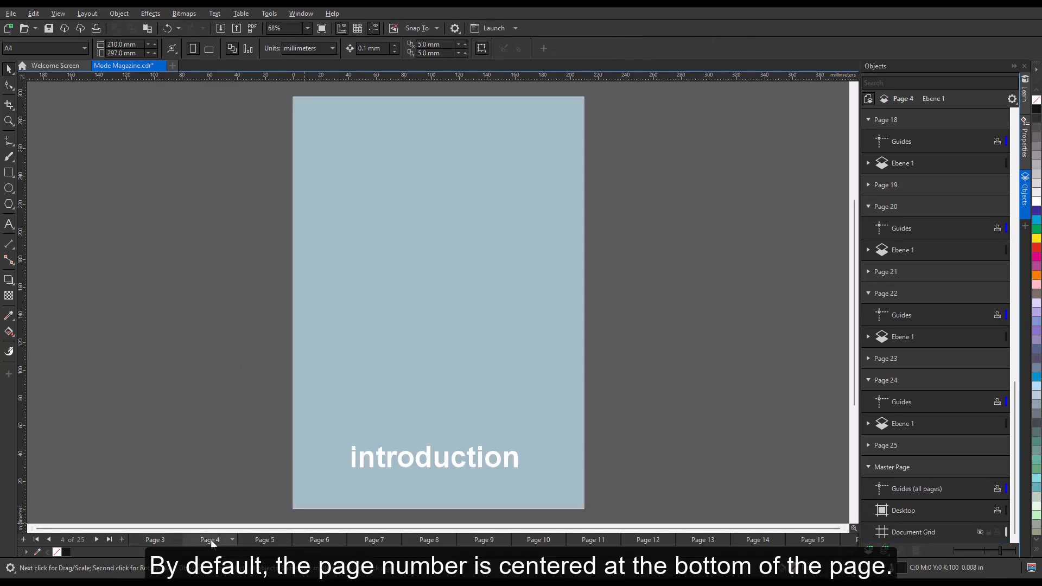
left_click(268, 539)
left_click(325, 540)
left_click(374, 540)
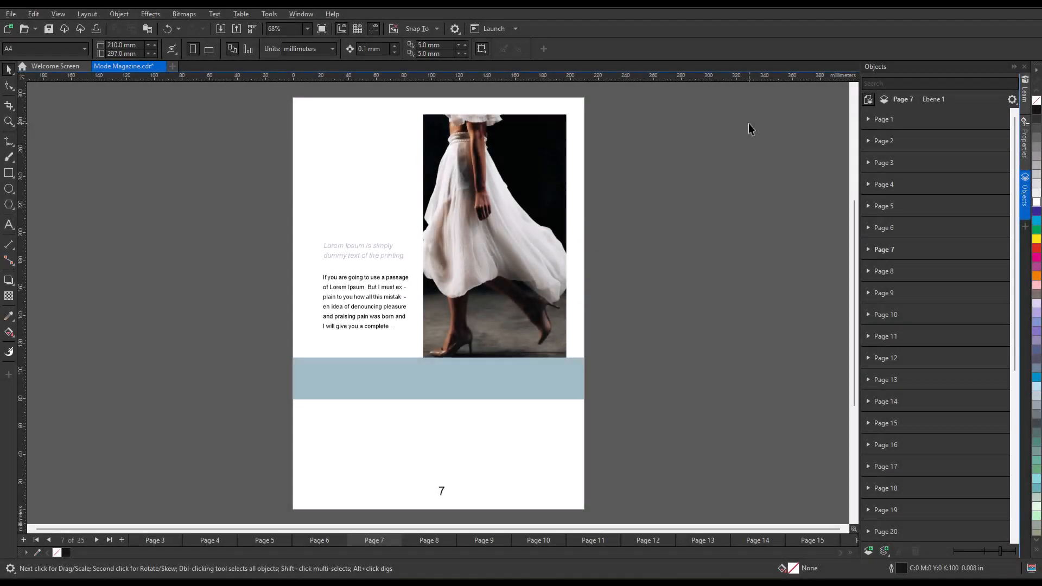
left_click(896, 251)
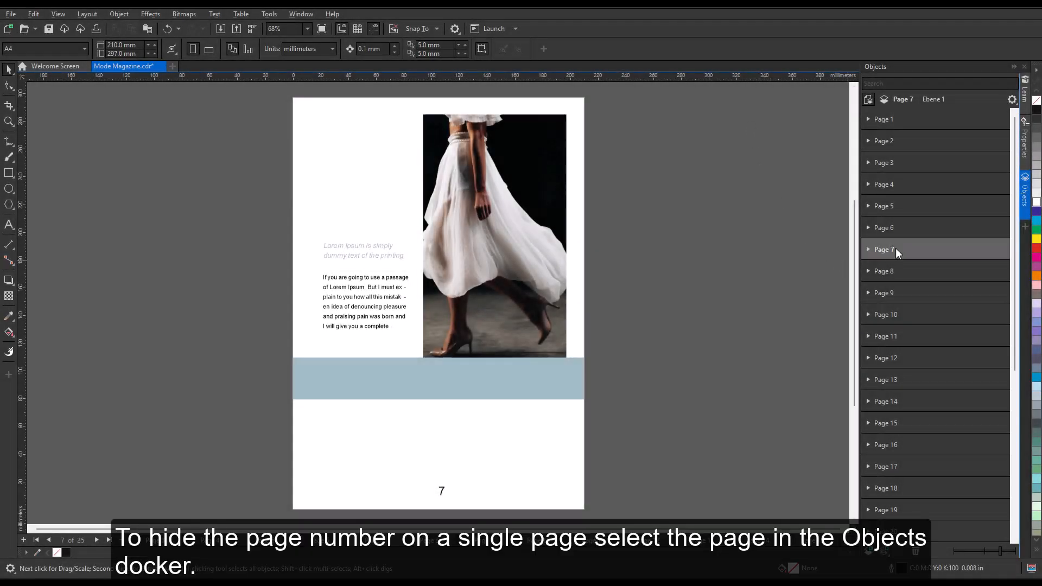
left_click(867, 250)
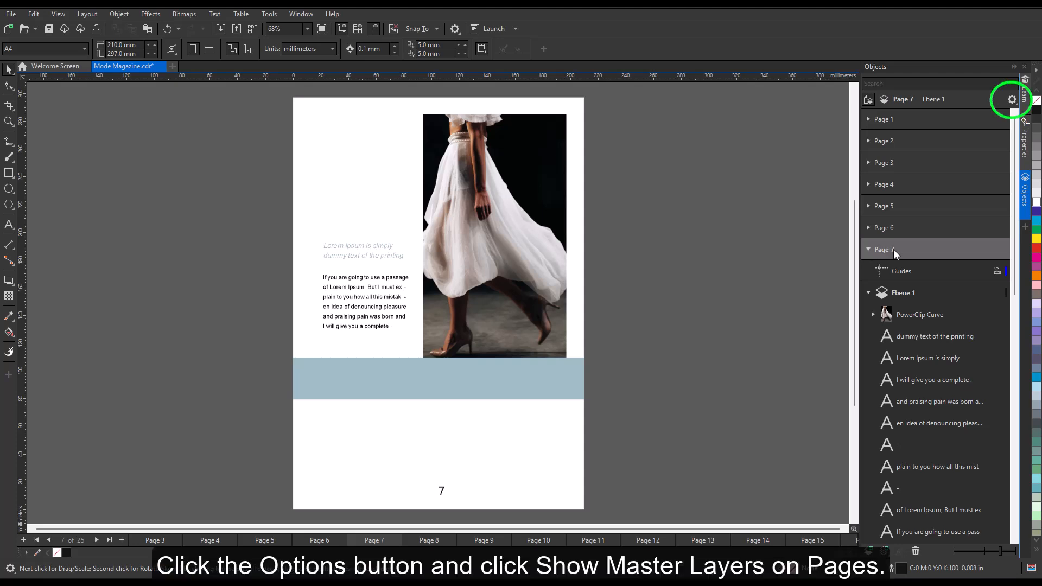
left_click(1011, 100)
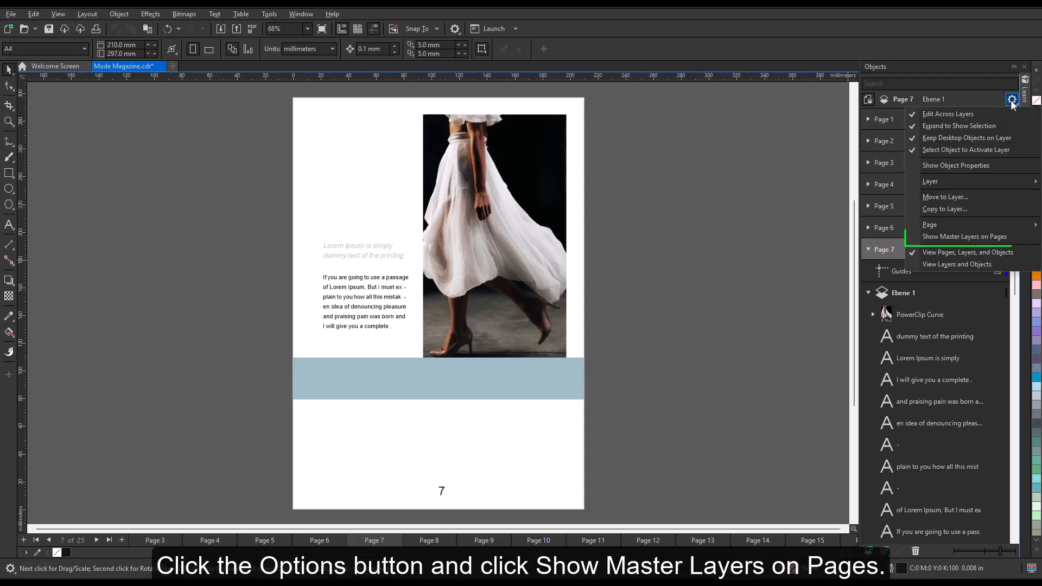
left_click(953, 236)
Hide the odd-pages master layer under page 7 so that only this page's number is hidden.
scroll(950, 284, "down", 2)
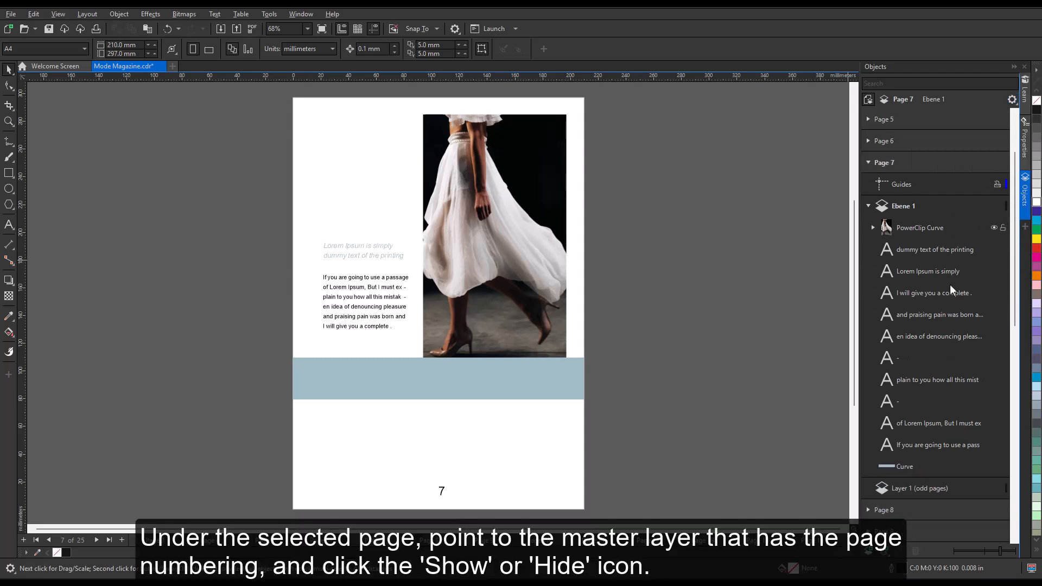
scroll(950, 285, "down", 2)
mouse_move(927, 444)
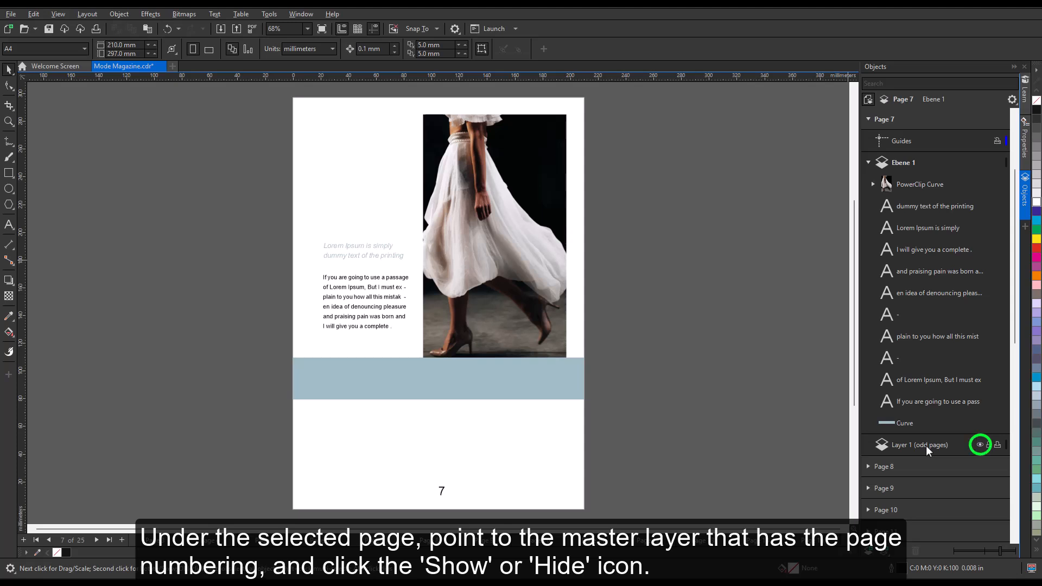
left_click(981, 445)
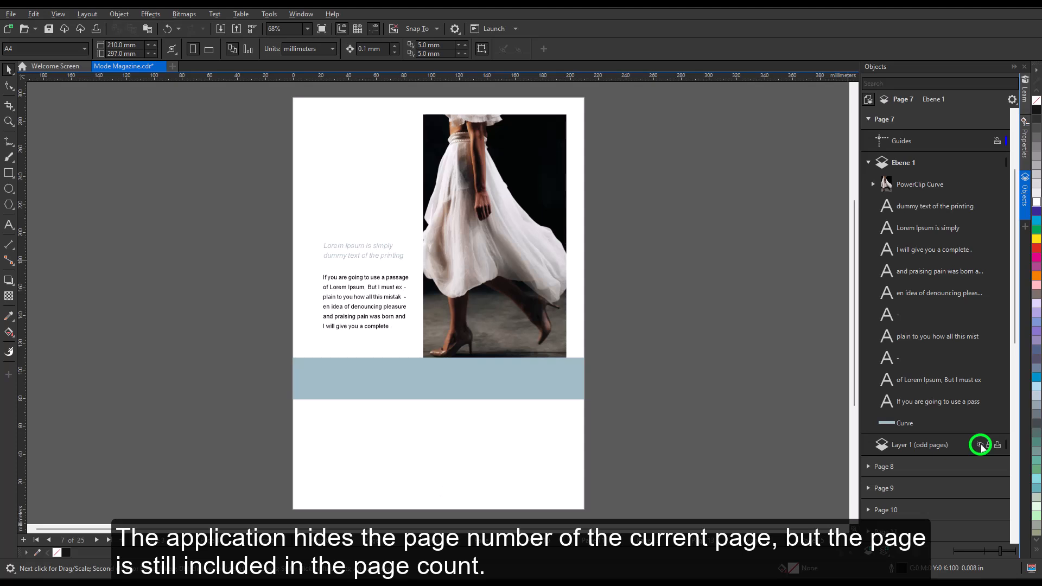
left_click(980, 444)
left_click(981, 444)
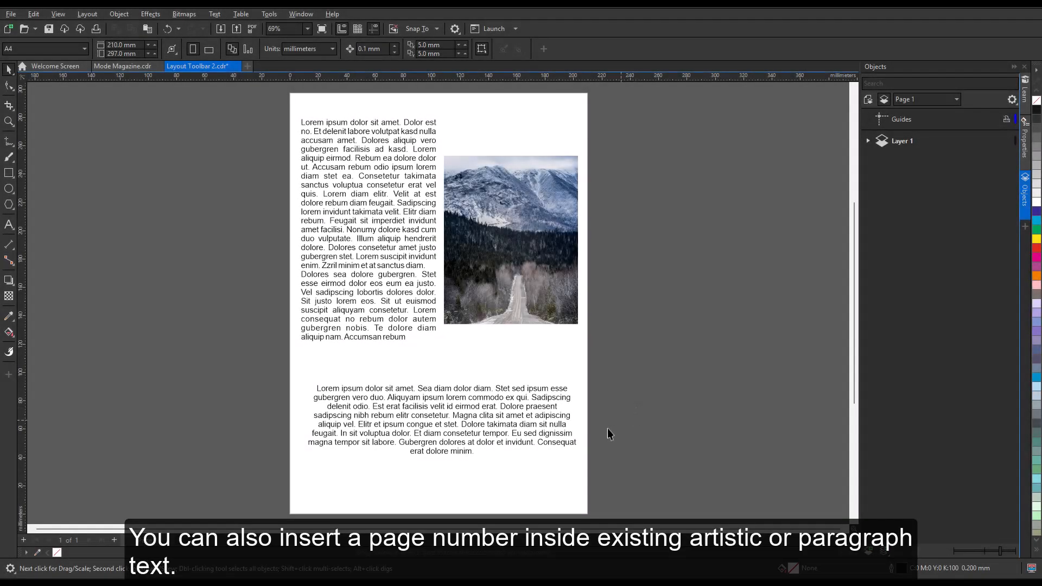
Insert a page number on the active layer, on a new line at the end of the lower paragraph text.
left_click(494, 422)
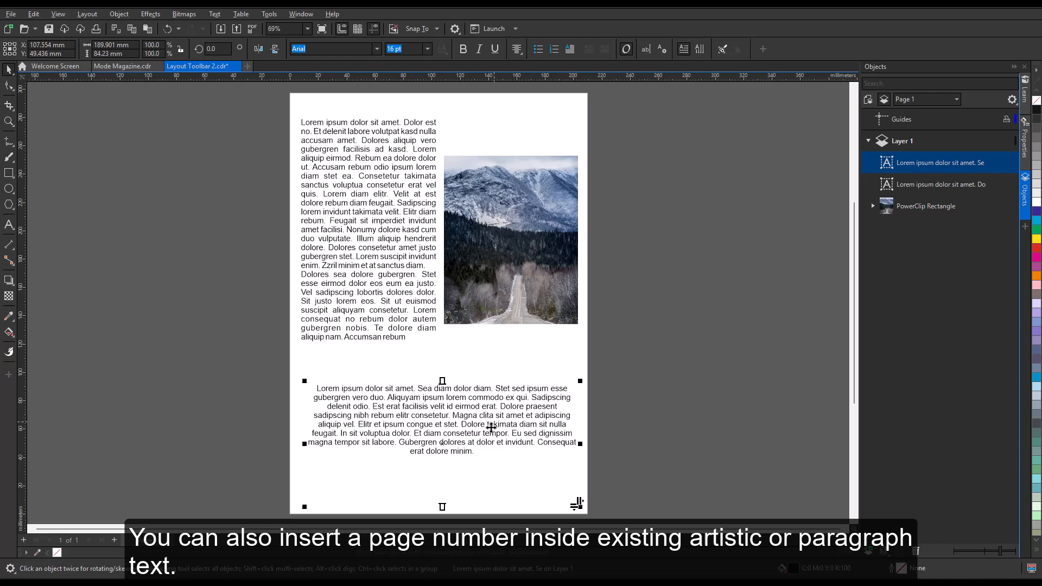
double_click(478, 454)
key("Return")
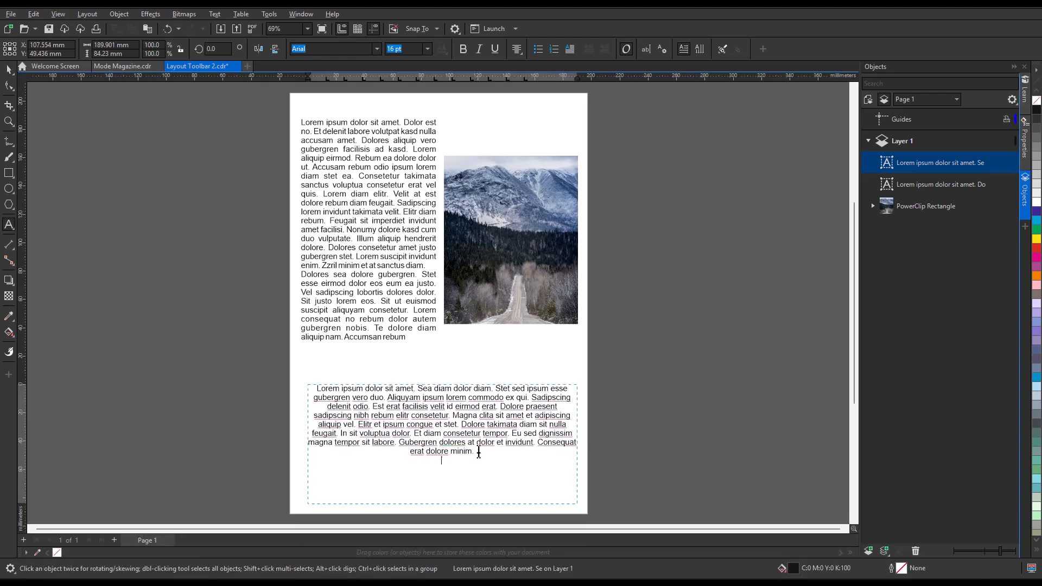
left_click(87, 15)
mouse_move(103, 91)
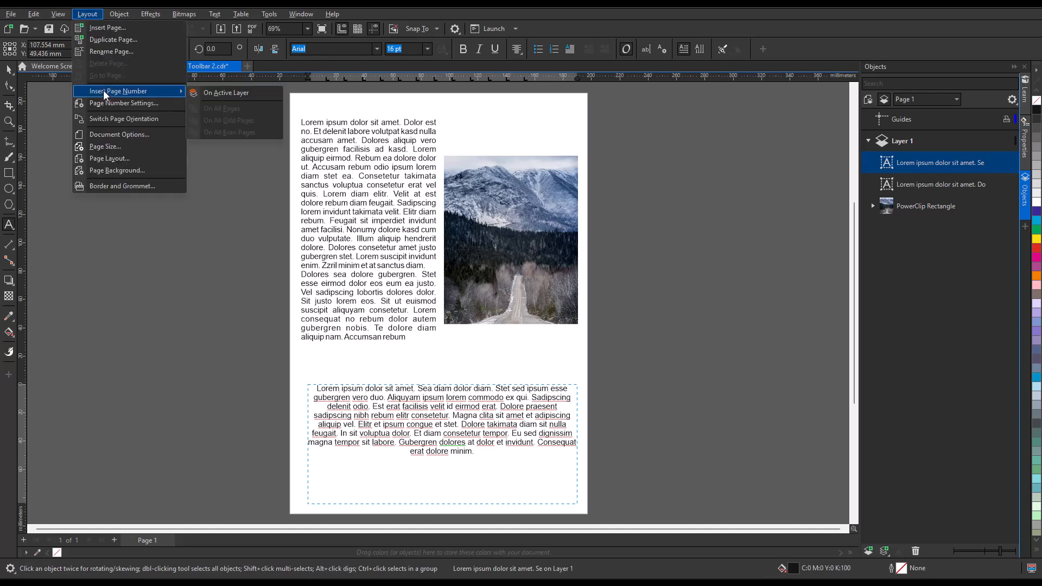
left_click(271, 93)
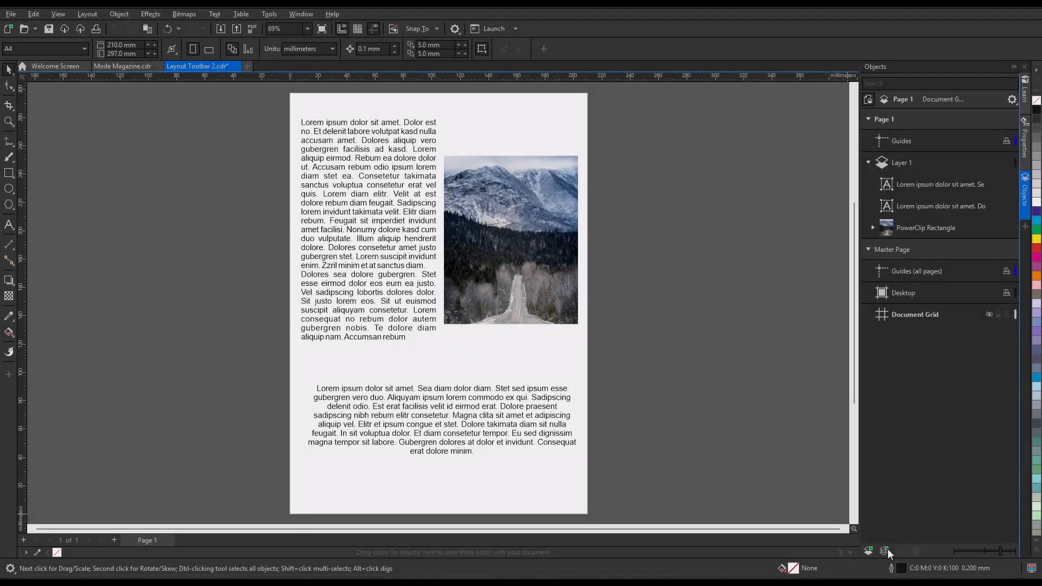
Insert a page number on a new master layer for all pages and add two pages to the document.
left_click(885, 551)
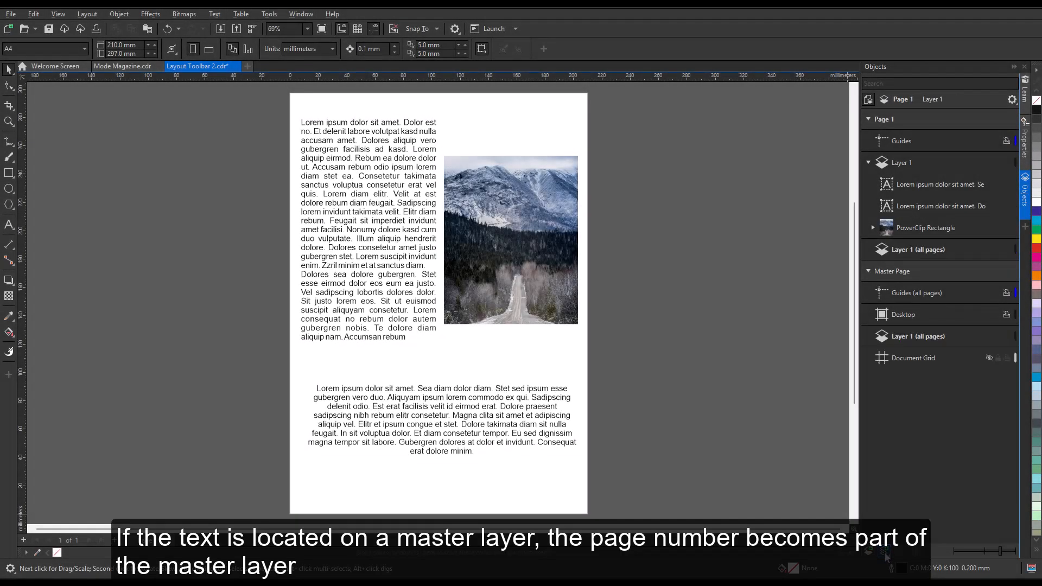
left_click(936, 339)
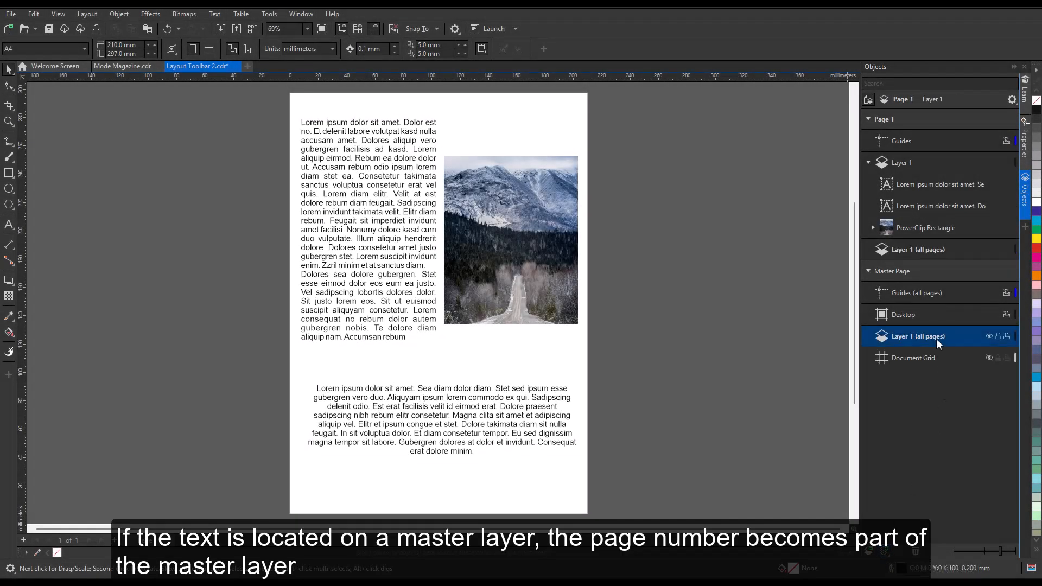
left_click(87, 14)
mouse_move(102, 89)
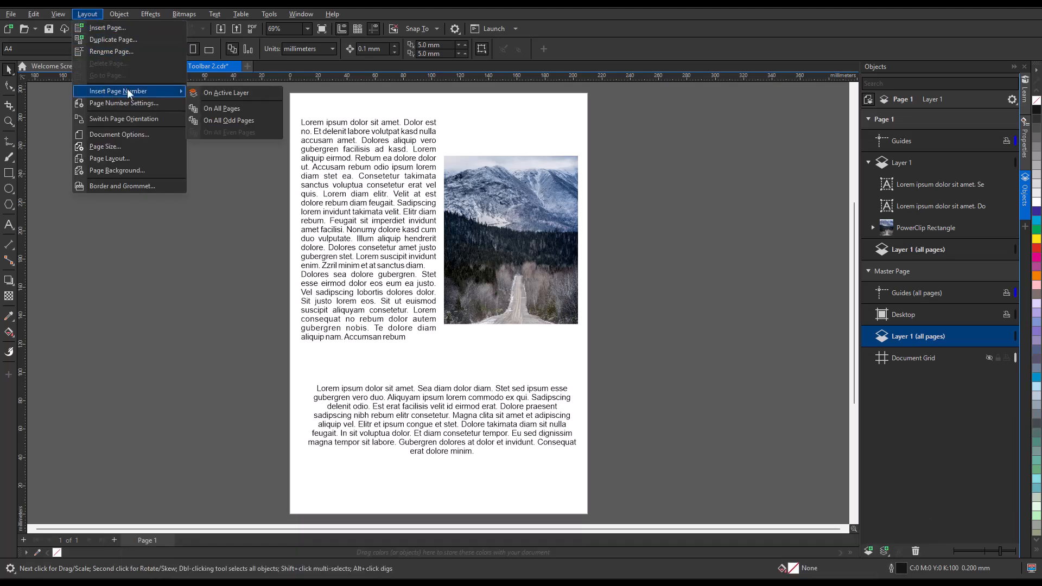
left_click(270, 95)
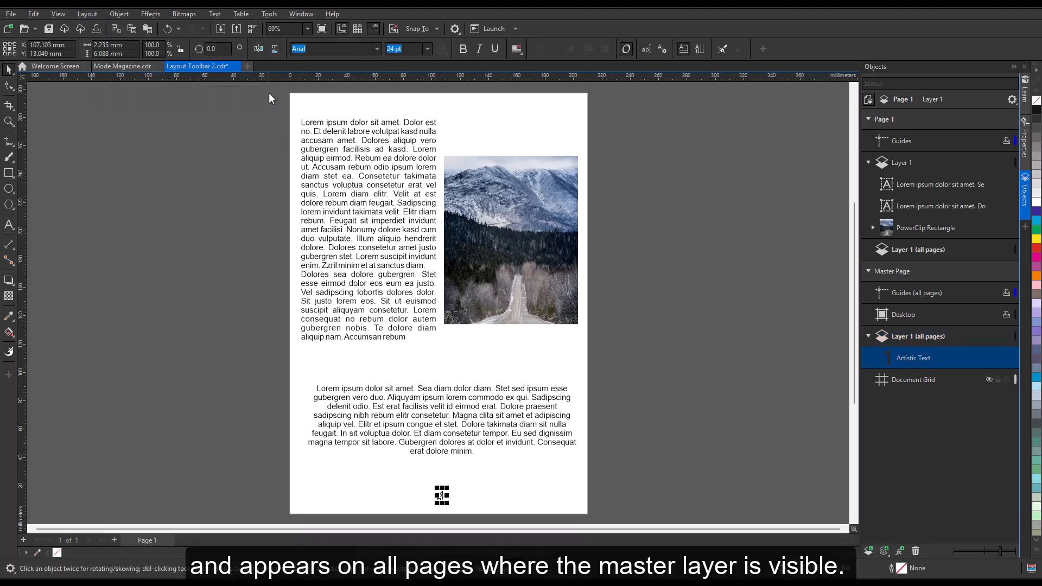
left_click(113, 540)
left_click(113, 540)
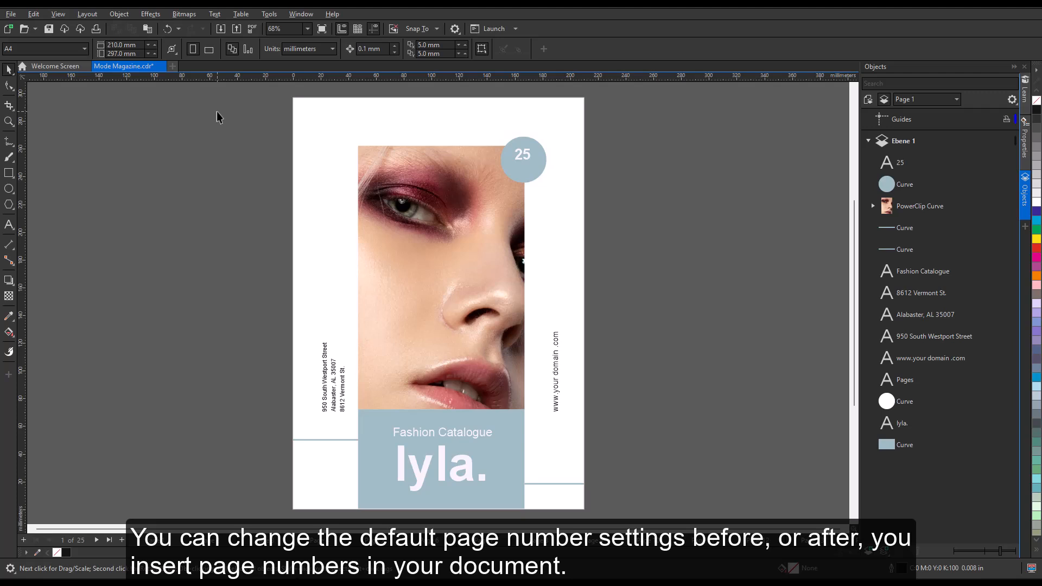
Configure the page number settings of the magazine document to start at number 1 on page 3.
left_click(86, 15)
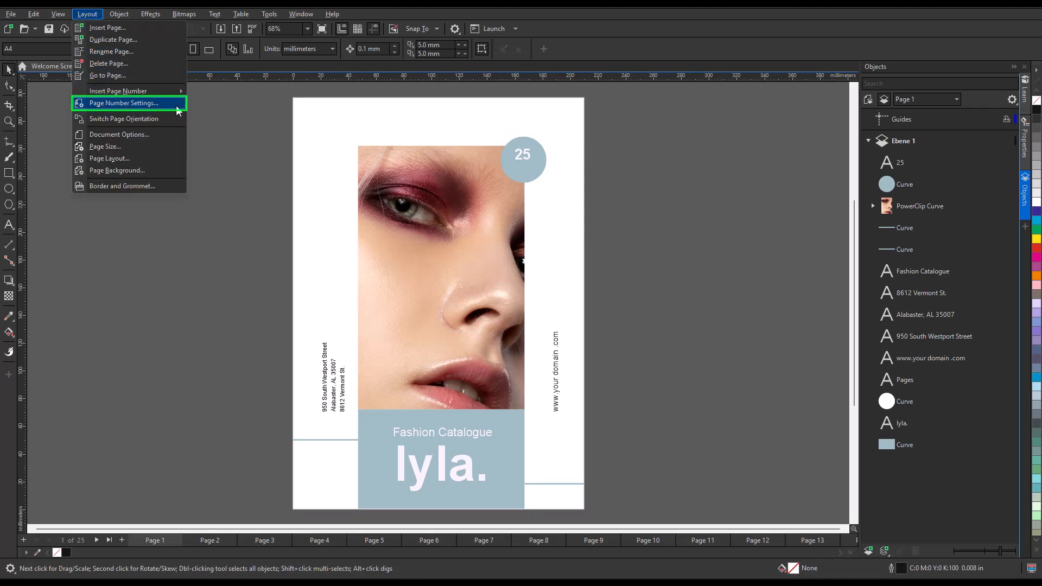
left_click(176, 103)
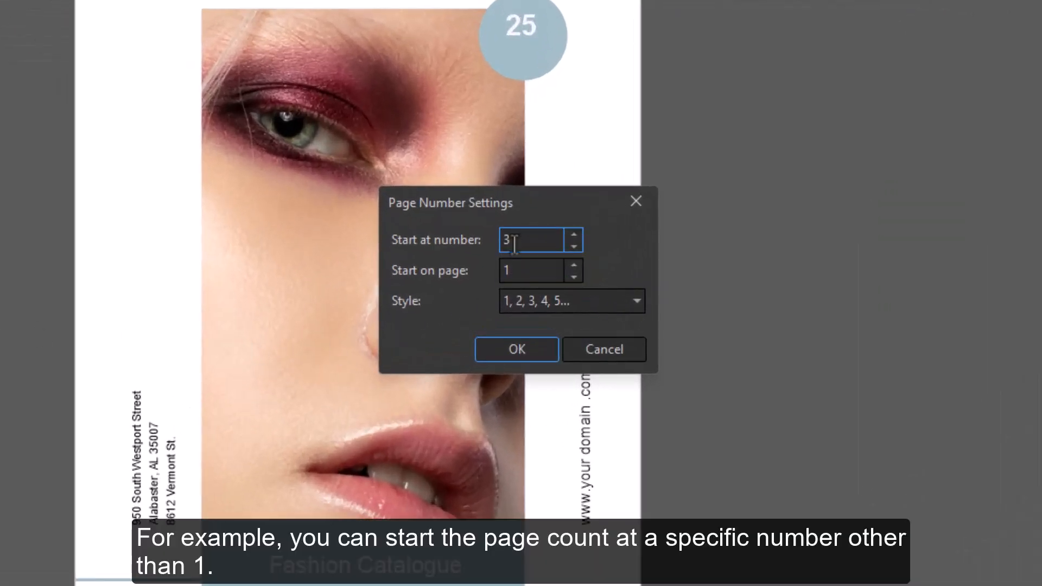
left_click(514, 243)
double_click(513, 242)
type("1")
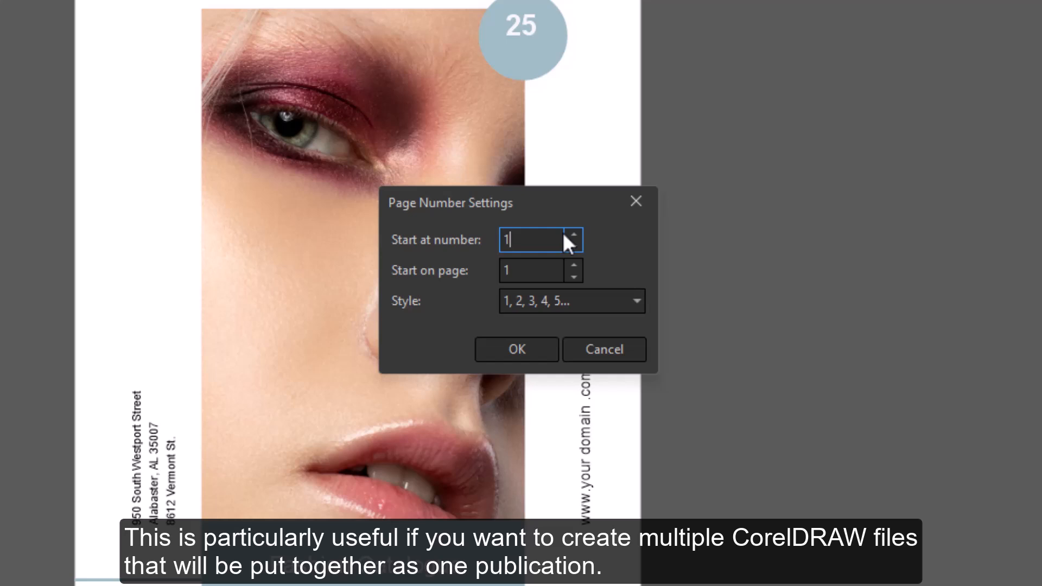
left_click(576, 264)
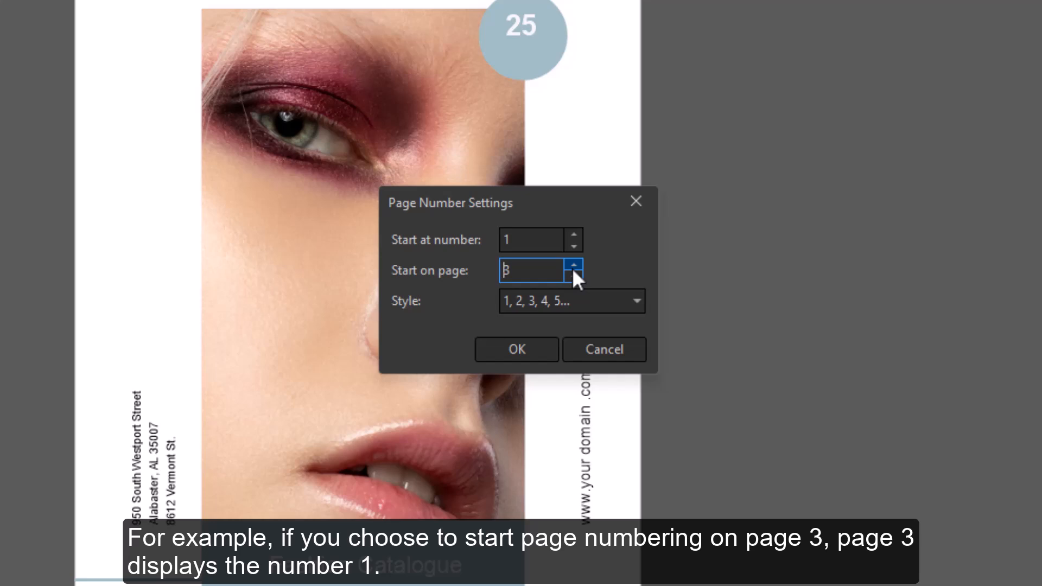
left_click(516, 348)
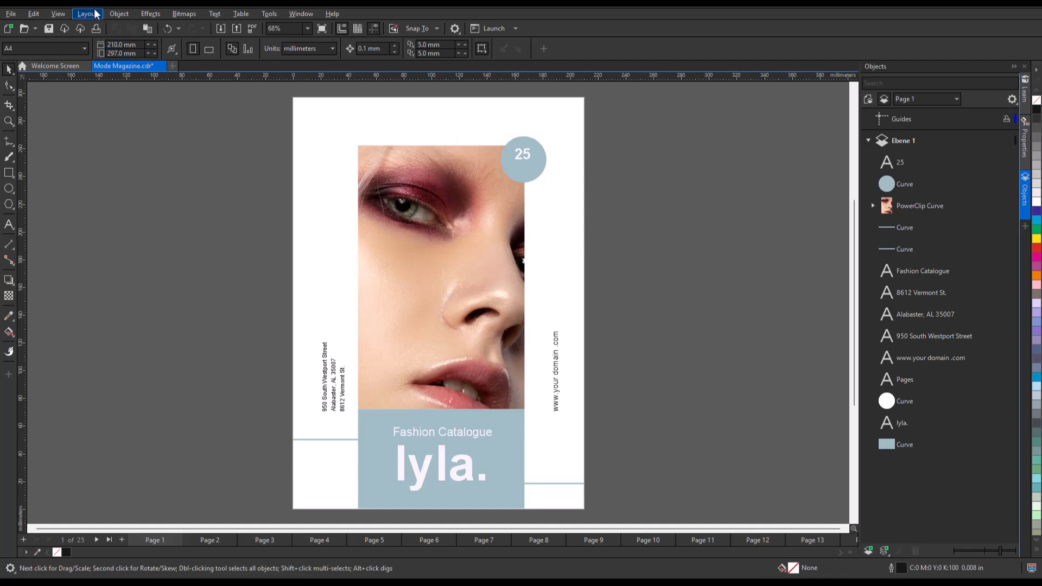
Insert page numbers on all pages of the magazine document.
left_click(94, 14)
mouse_move(119, 93)
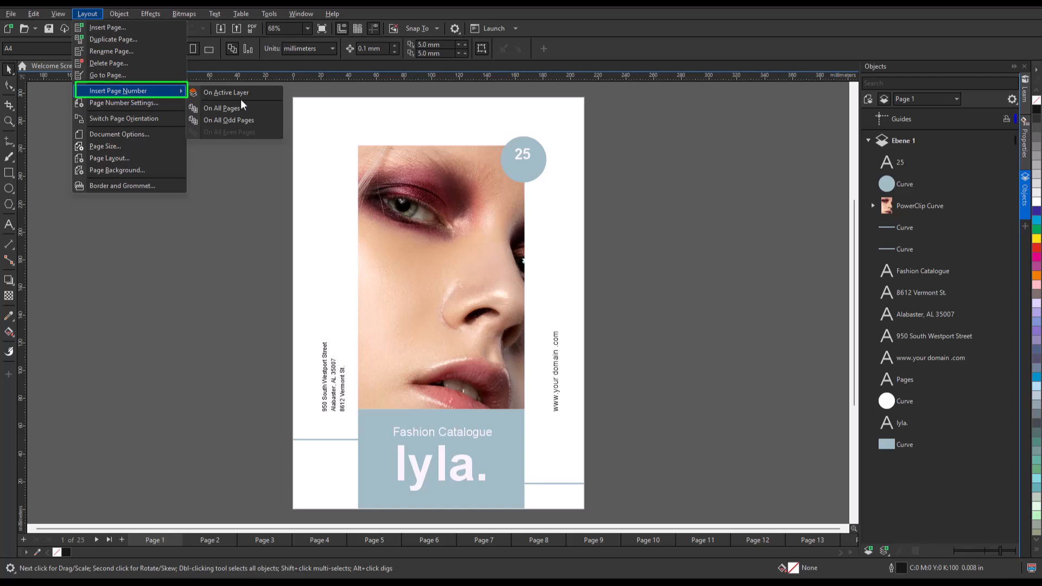
left_click(246, 114)
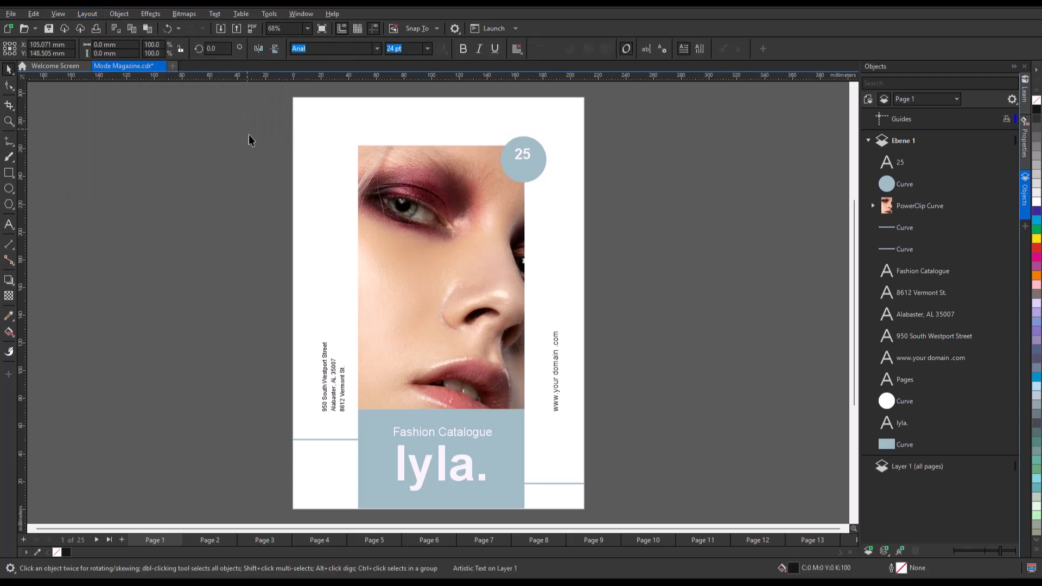
Add a page after page 3 and check the numbering on pages 1 to 4.
left_click(265, 541)
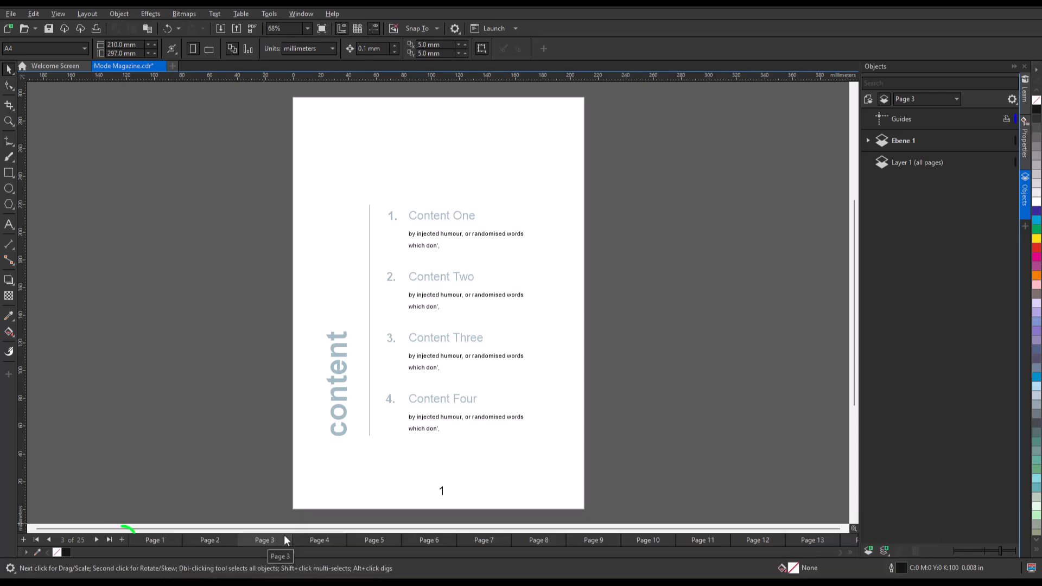
left_click(122, 540)
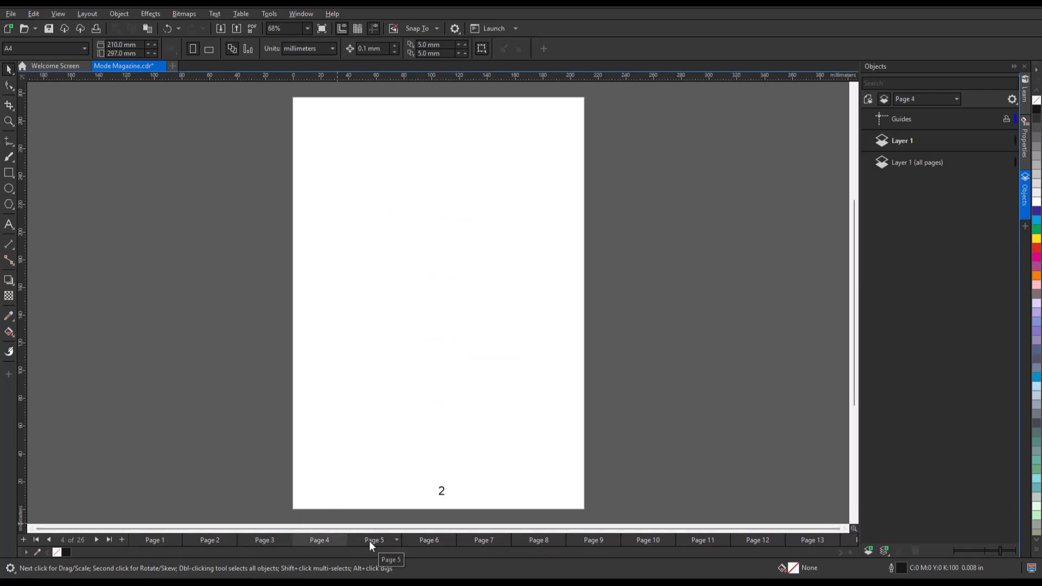
left_click(158, 541)
left_click(208, 539)
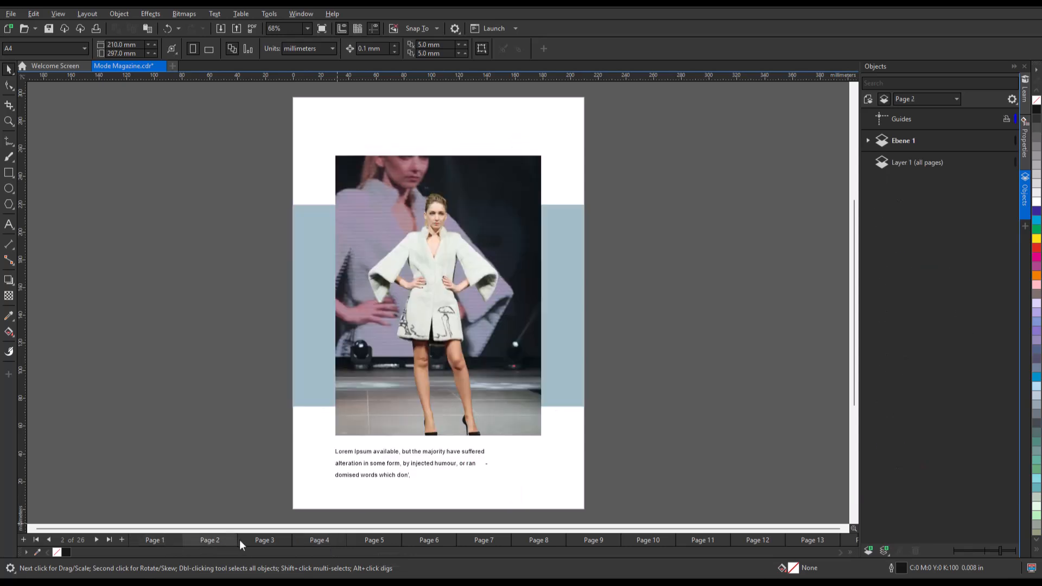
left_click(265, 541)
left_click(331, 540)
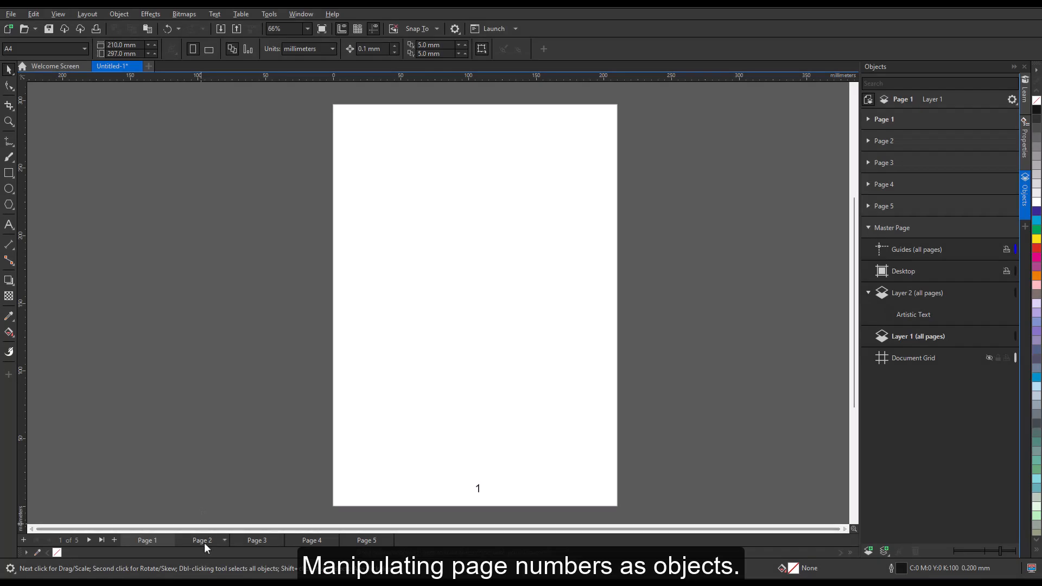
Look through pages 2 to 5 to examine their page numbers and return to page 1.
left_click(204, 543)
left_click(262, 541)
right_click(336, 539)
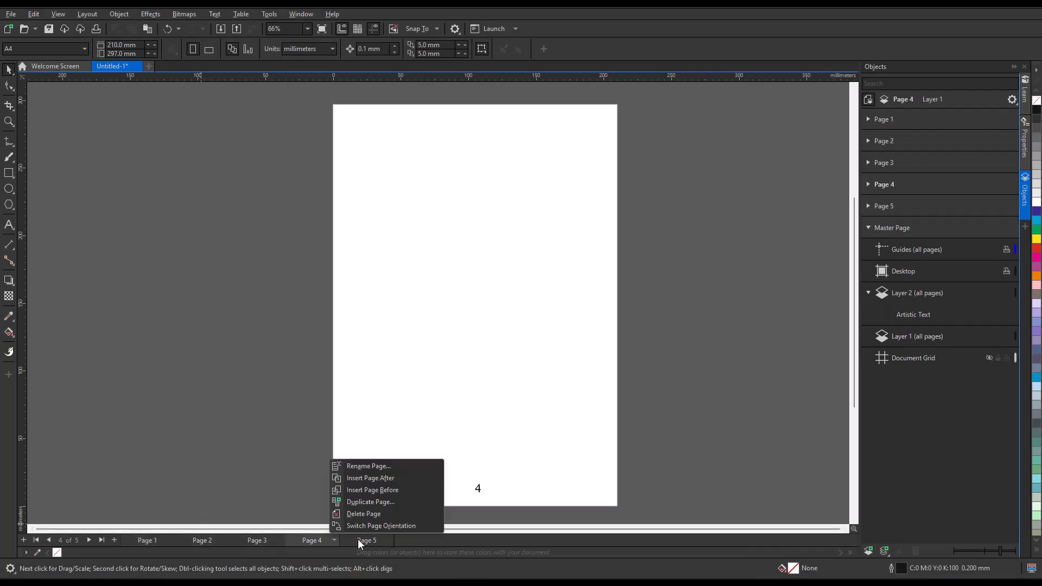
left_click(313, 545)
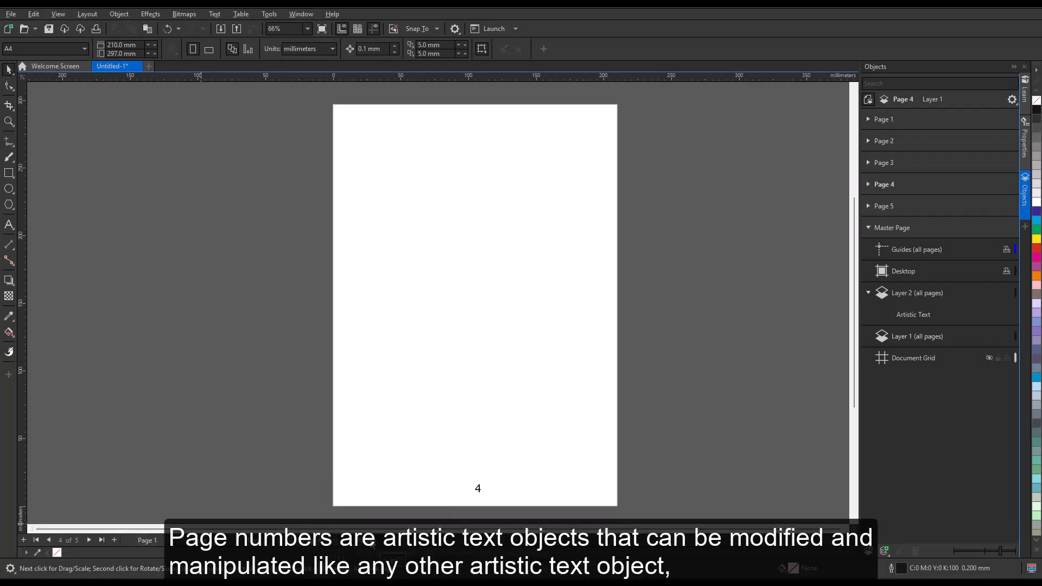
left_click(367, 544)
left_click(149, 541)
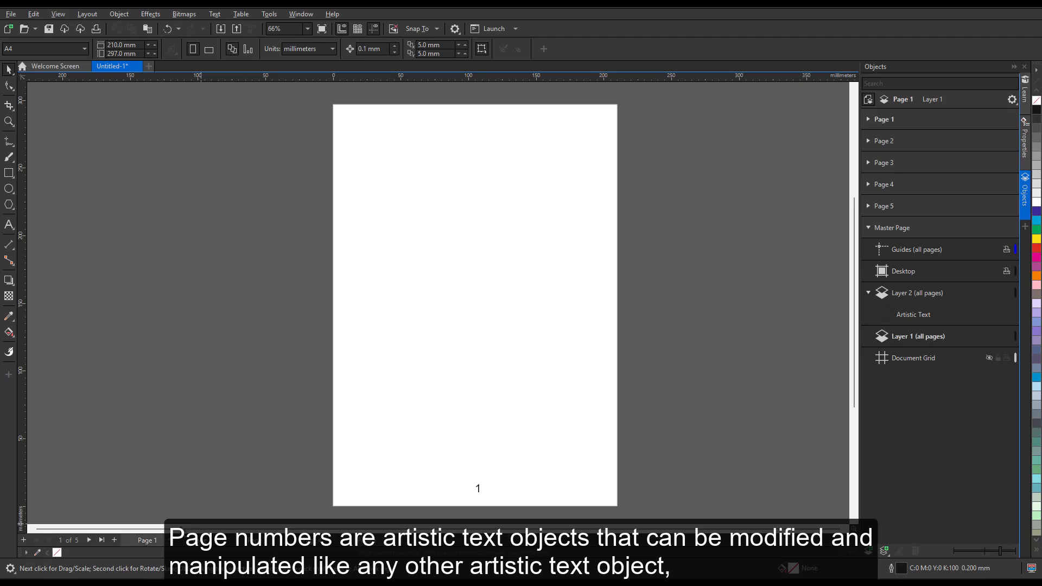
Enlarge the page number on page 1 to about 182 pt and check the size on pages 2 and 3.
left_click(477, 489)
left_click_drag(485, 476, 551, 418)
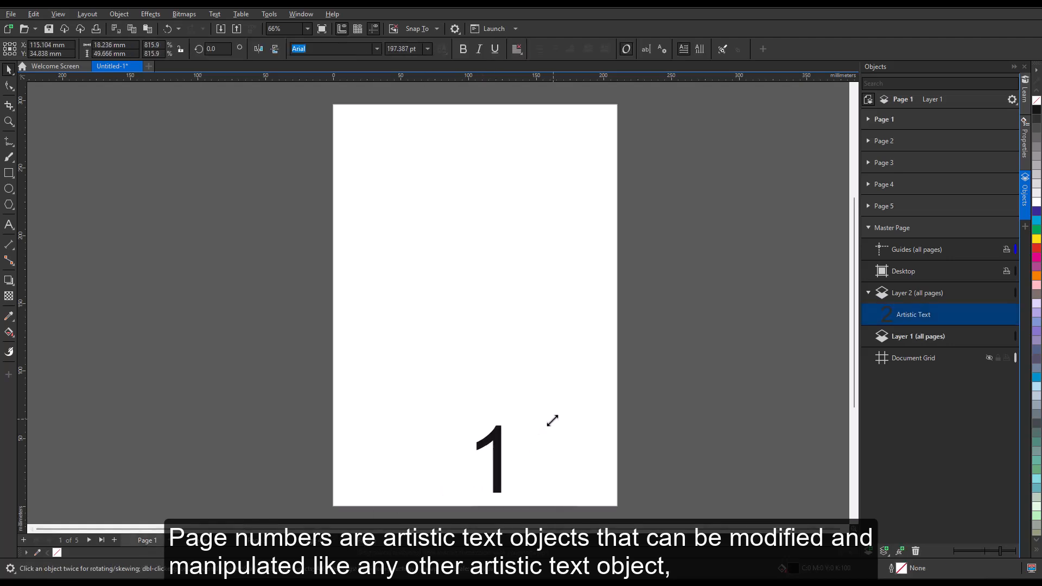
left_click(203, 541)
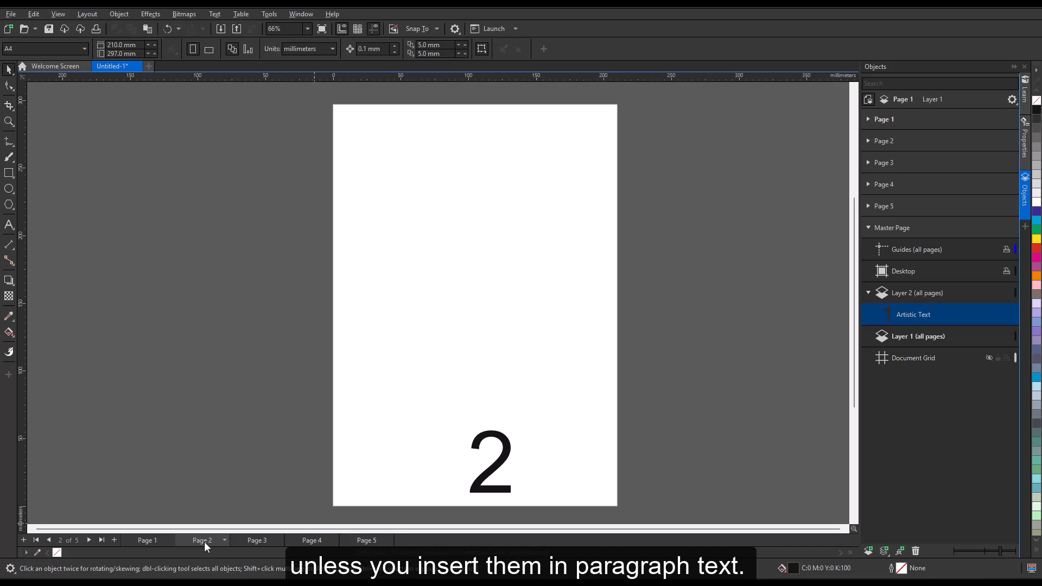
left_click(259, 541)
left_click(152, 542)
Rotate the page number on page 1 to about 317 degrees, fill it red and check pages 2 and 3.
left_click(470, 490)
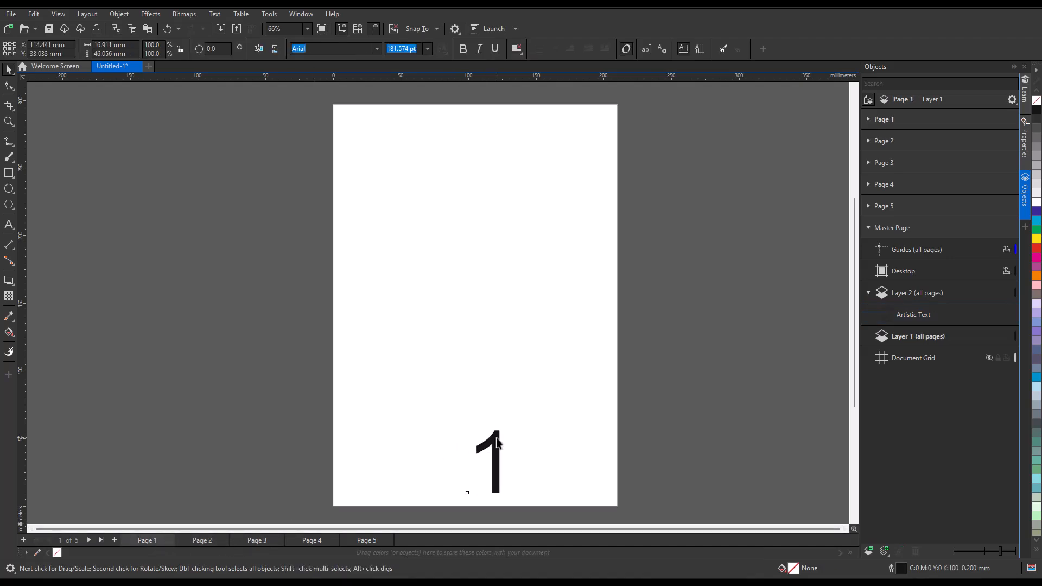
left_click_drag(506, 422, 545, 441)
left_click(1036, 248)
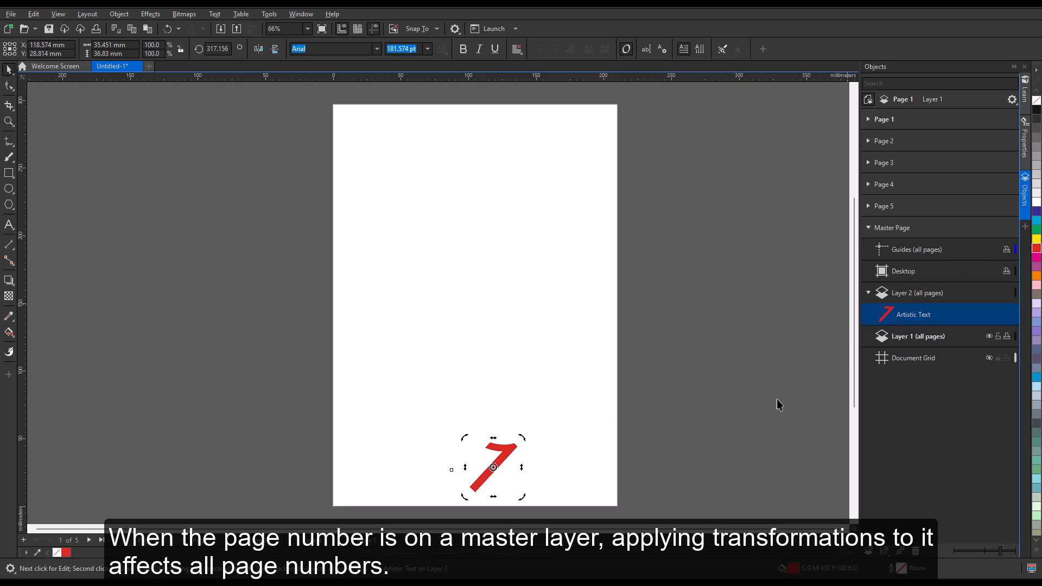
left_click(203, 543)
left_click(258, 541)
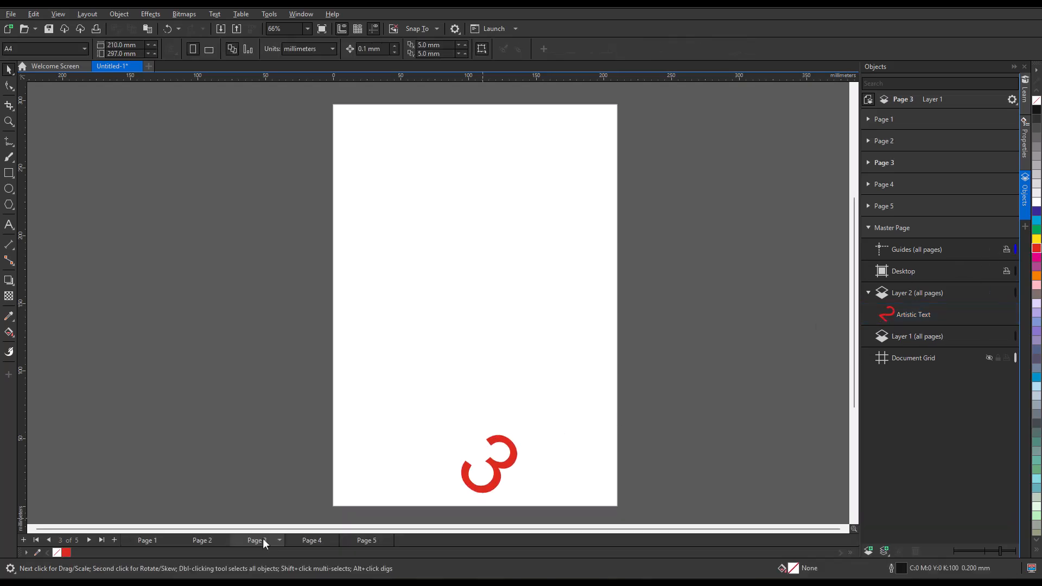
left_click(148, 541)
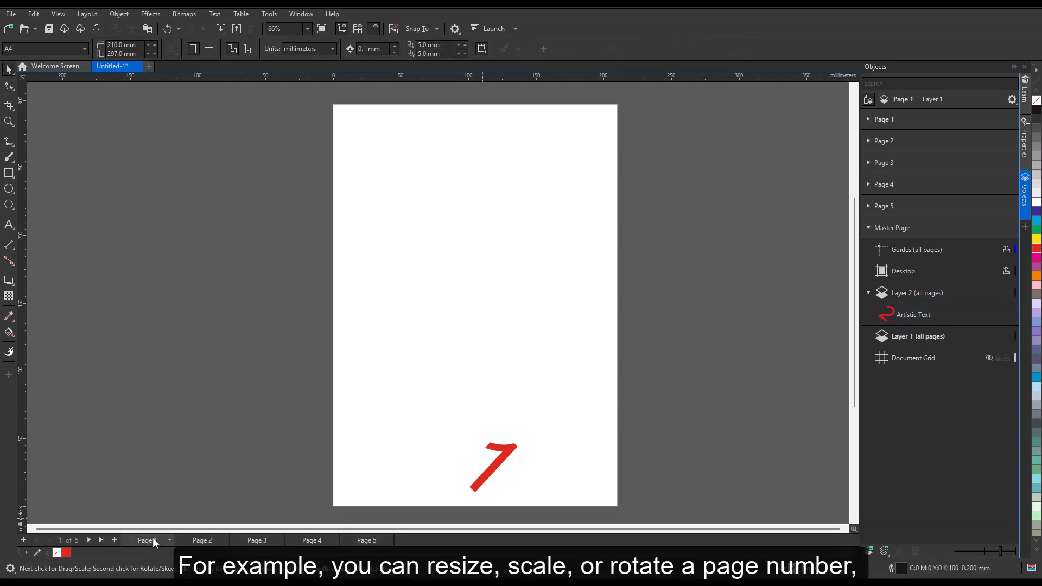
Apply a drop shadow falling below the page number on page 1 and check it on pages 2 to 5.
left_click(14, 291)
left_click(44, 279)
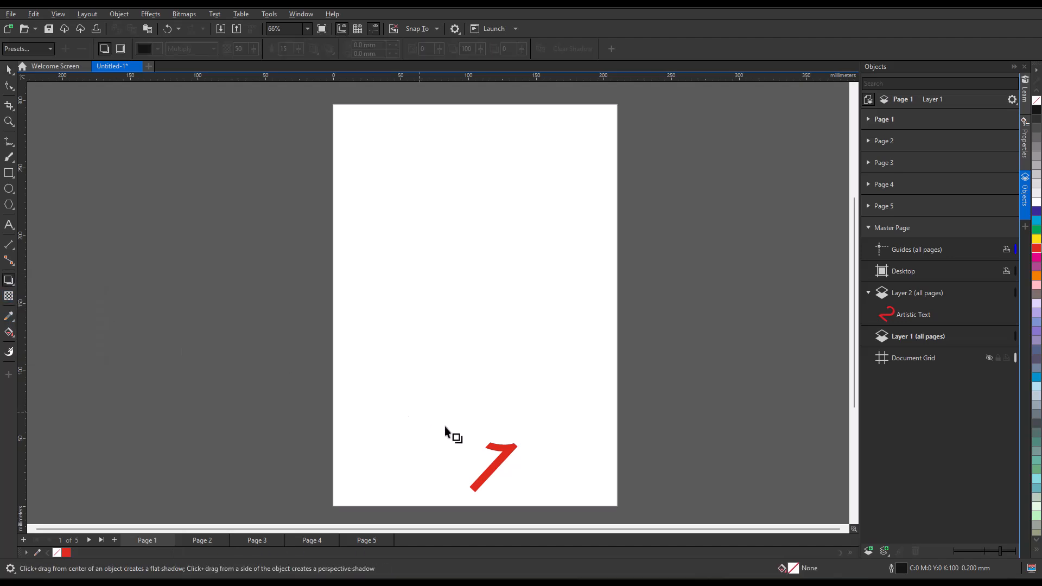
left_click(507, 451)
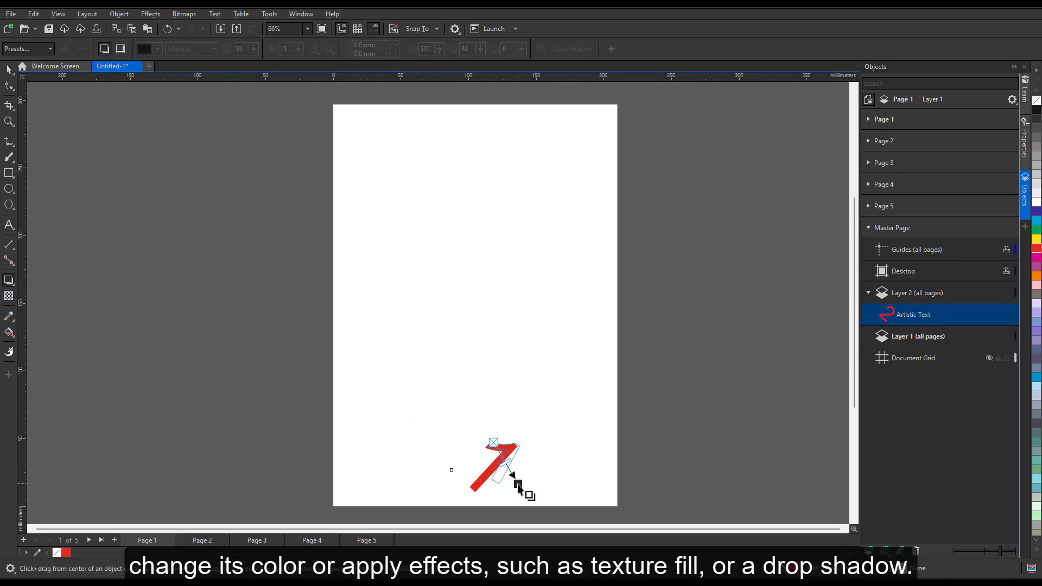
left_click_drag(502, 497, 502, 497)
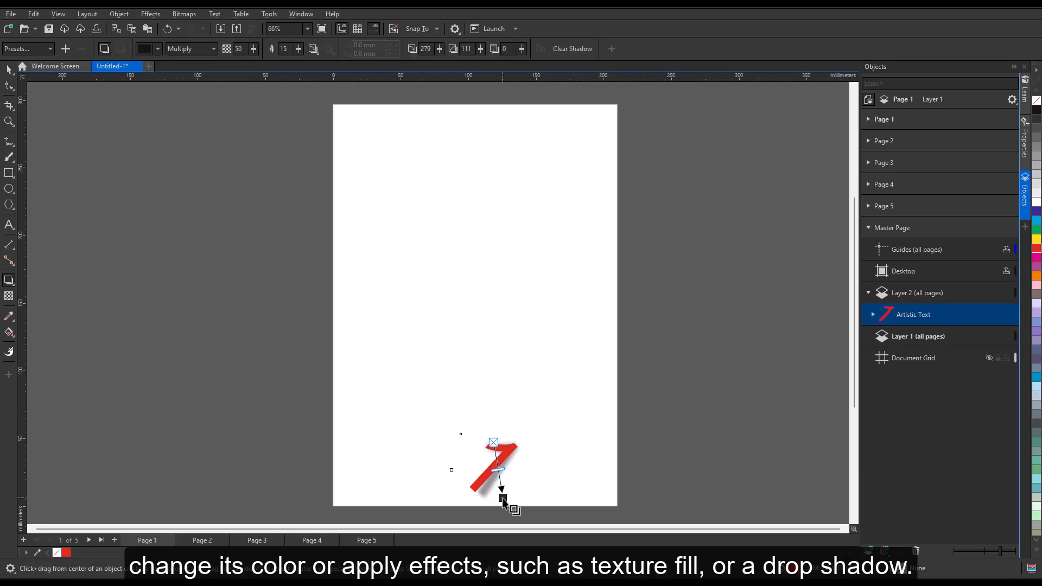
left_click(200, 540)
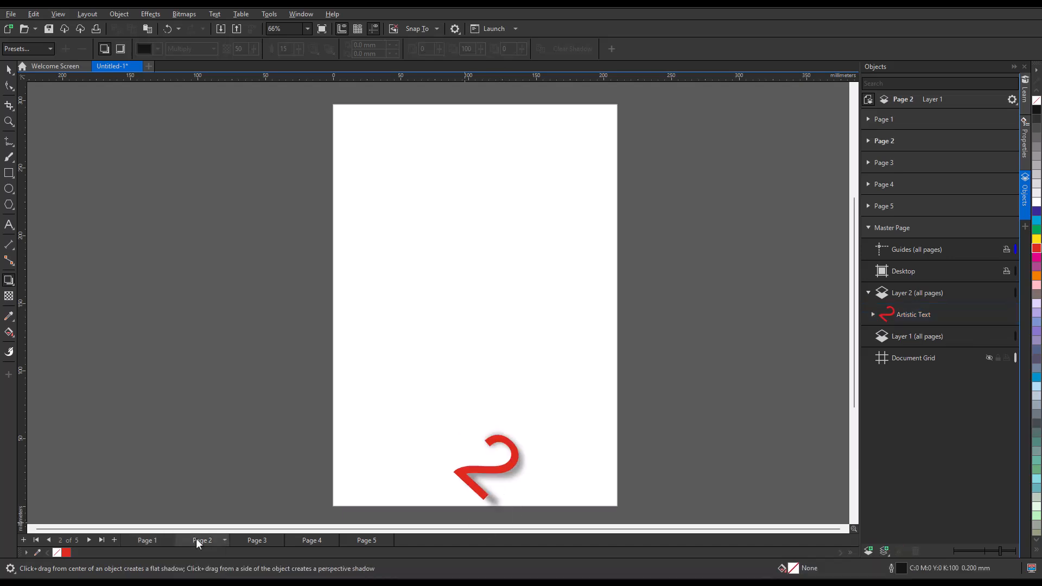
left_click(256, 541)
left_click(312, 540)
left_click(374, 541)
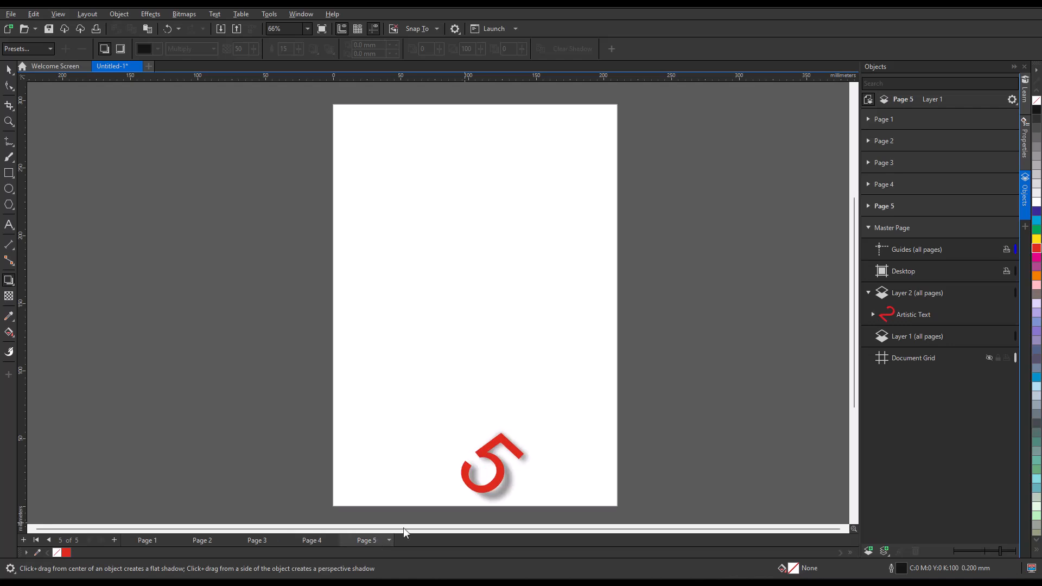
Break the drop shadow apart from the page number on page 5 and delete the shadow.
key("space")
right_click(509, 482)
left_click(540, 461)
key("Escape")
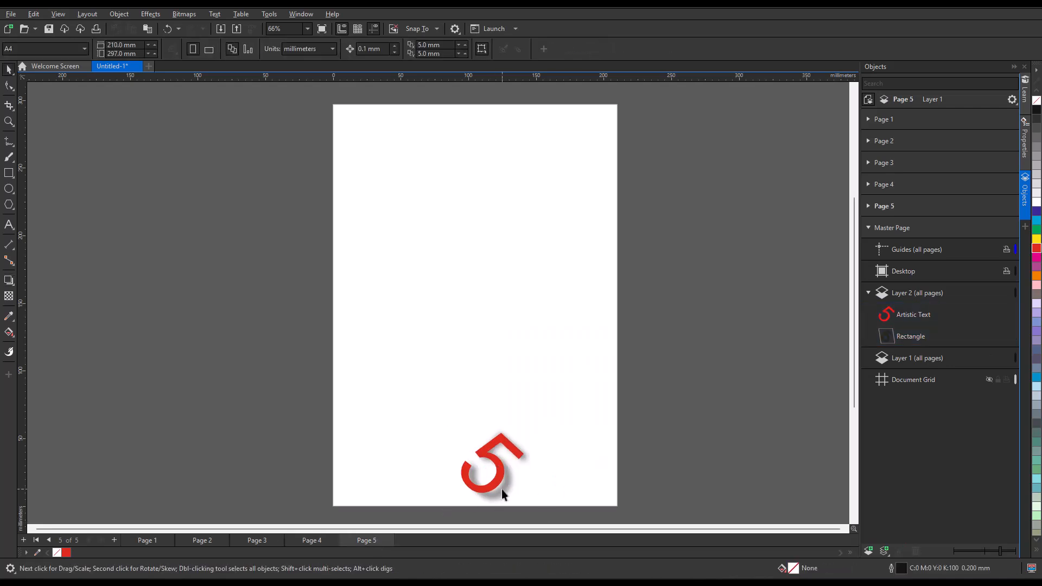
left_click(501, 489)
key("Delete")
Rotate the page number on page 5 upright, move it to the page's upper-right corner and deselect it.
left_click(491, 472)
left_click(491, 472)
left_click_drag(532, 426, 496, 401)
left_click(492, 467)
left_click_drag(492, 470, 582, 156)
left_click(660, 180)
Show the object properties.
left_click(1024, 139)
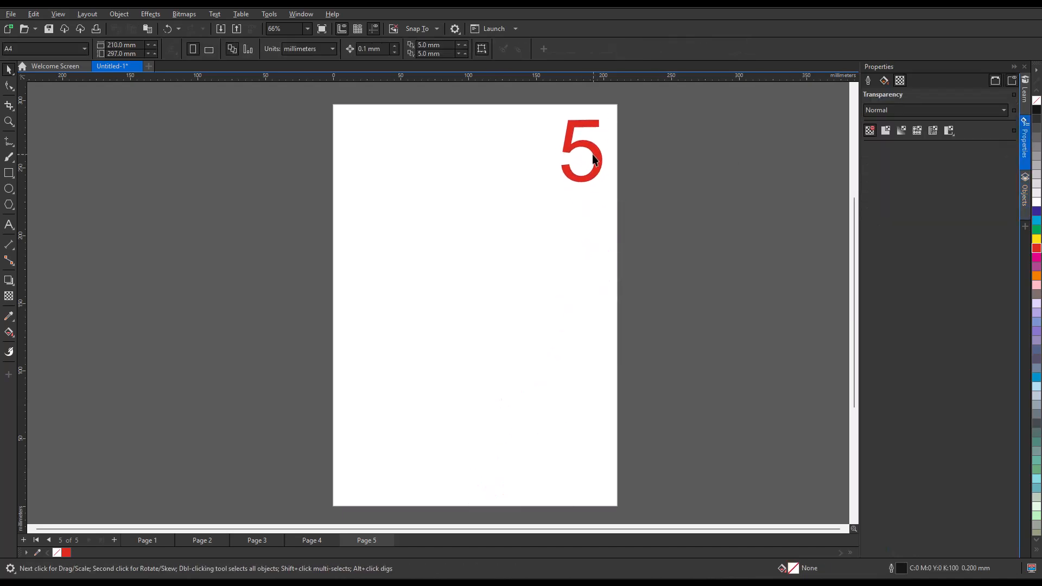